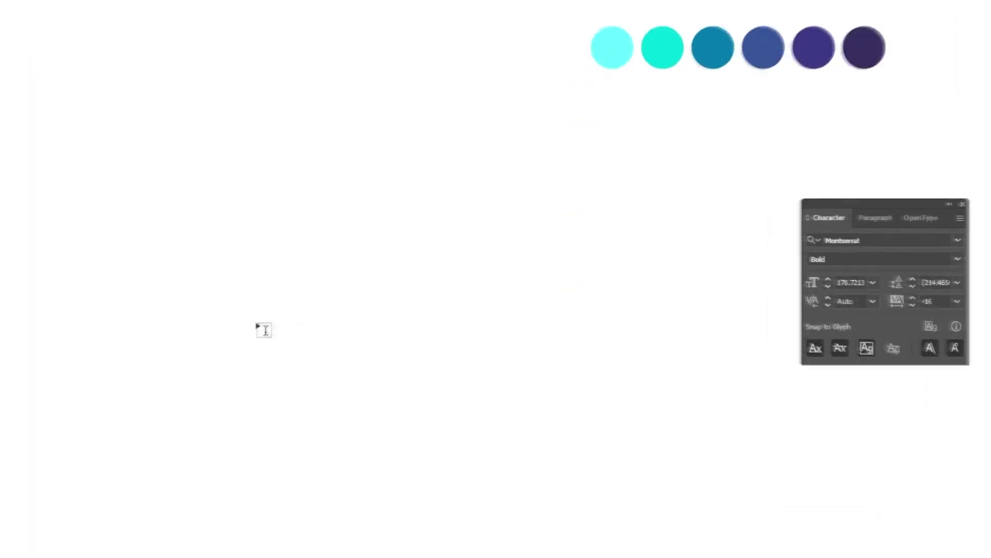
- Add the text "typo" to the artboard and set its font size to 180 pt in Montserrat Bold
left_click(265, 329)
type("typo")
key("Escape")
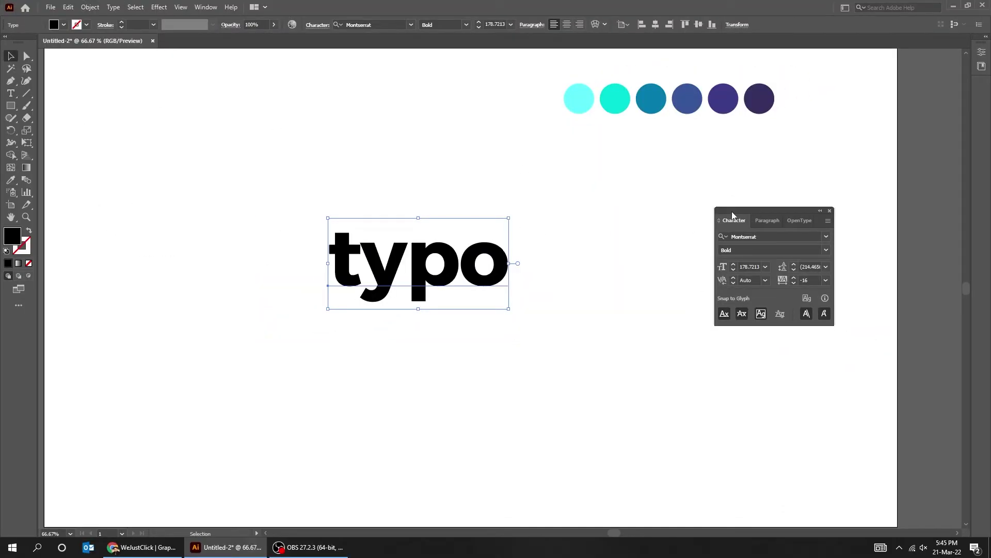
left_click_drag(728, 217, 535, 212)
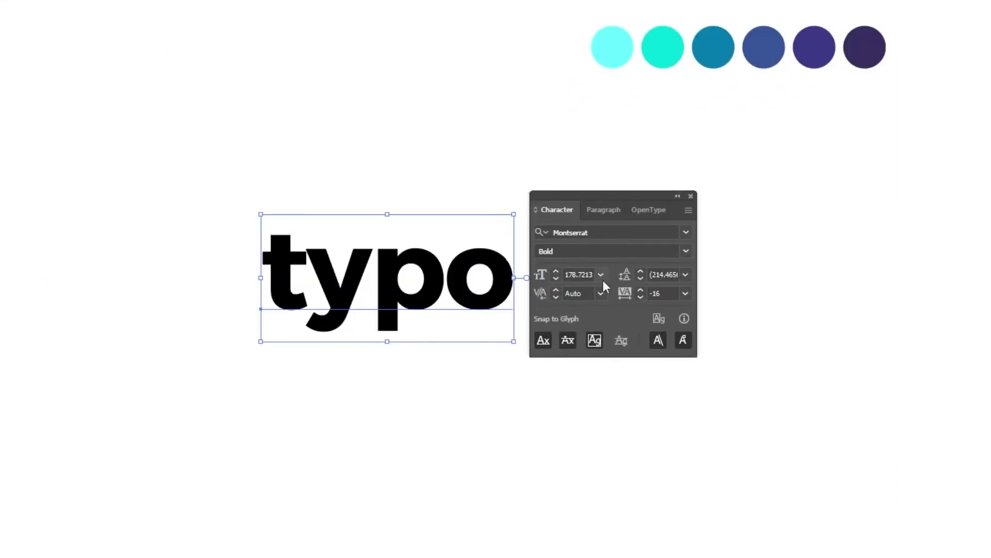
left_click(556, 271)
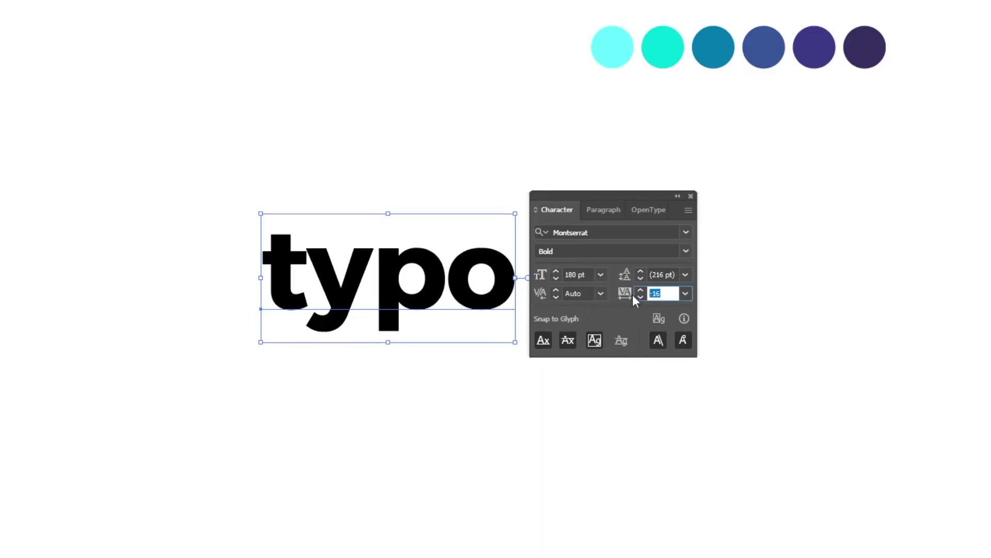
key("Return")
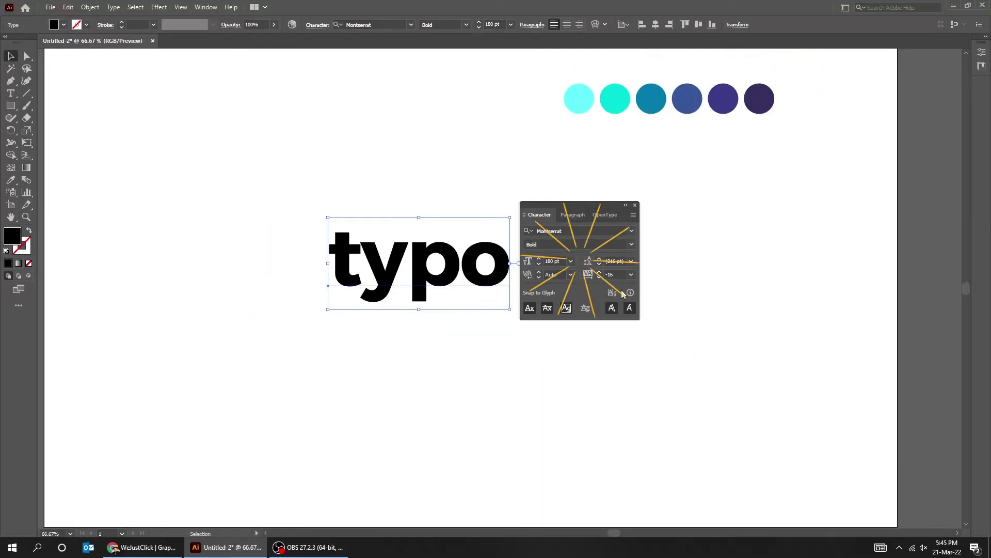
left_click_drag(564, 208, 632, 207)
left_click(205, 6)
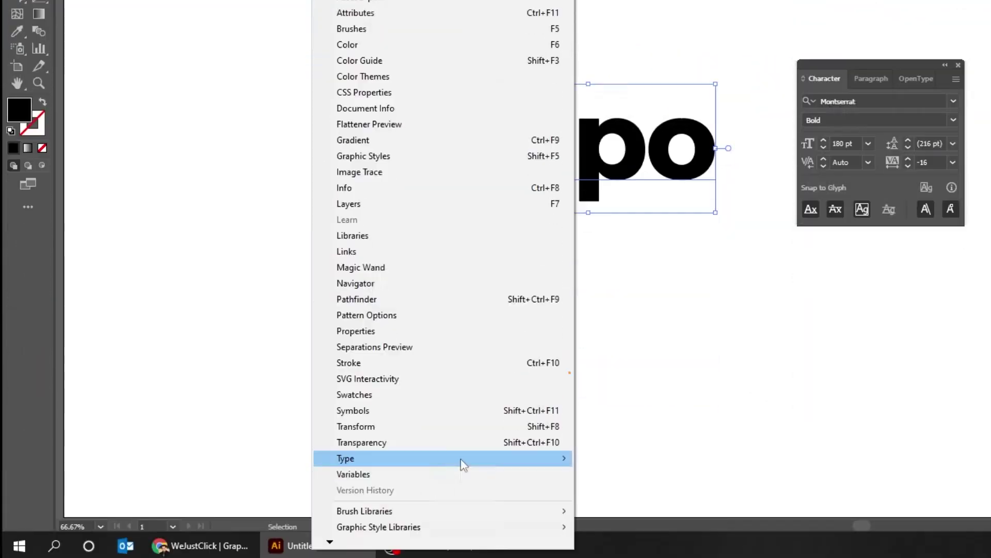
mouse_move(463, 460)
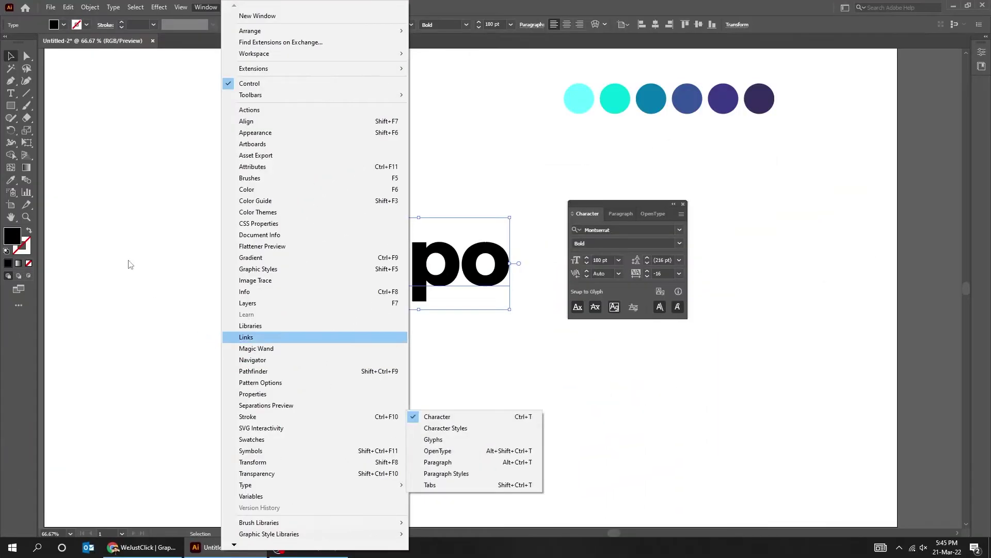
left_click(128, 30)
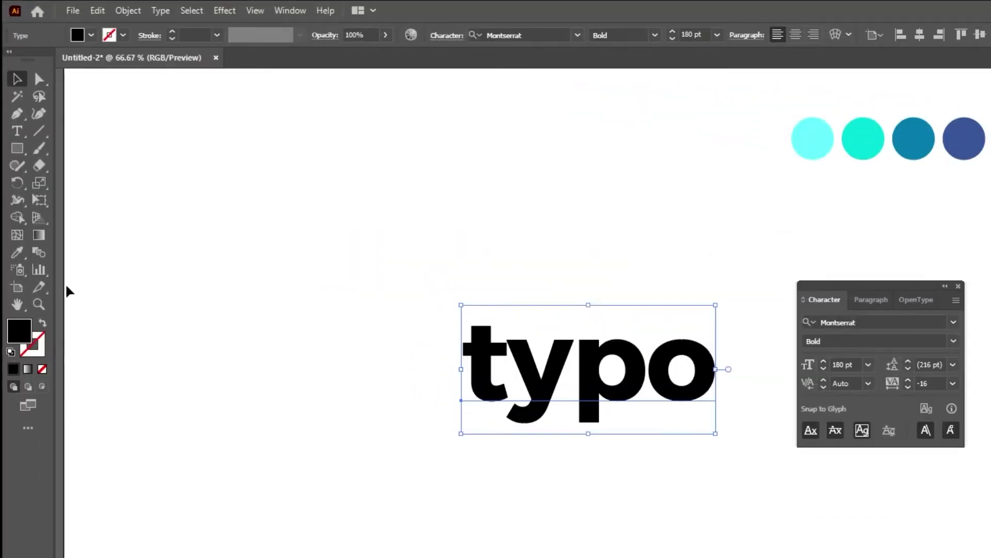
- Fill the word "typo" with the light cyan sampled from the first palette circle using the Eyedropper
left_click(18, 252)
left_click(810, 137)
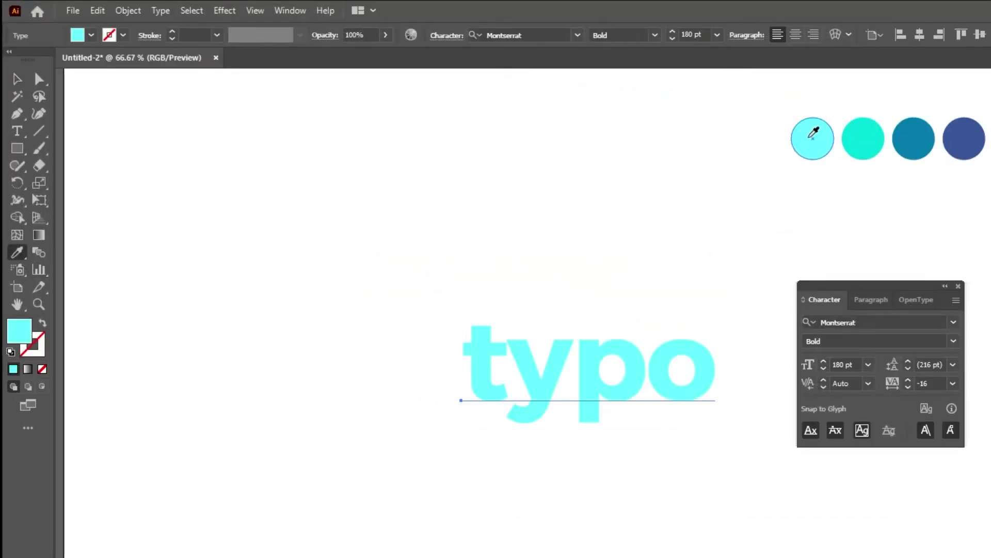
left_click(17, 79)
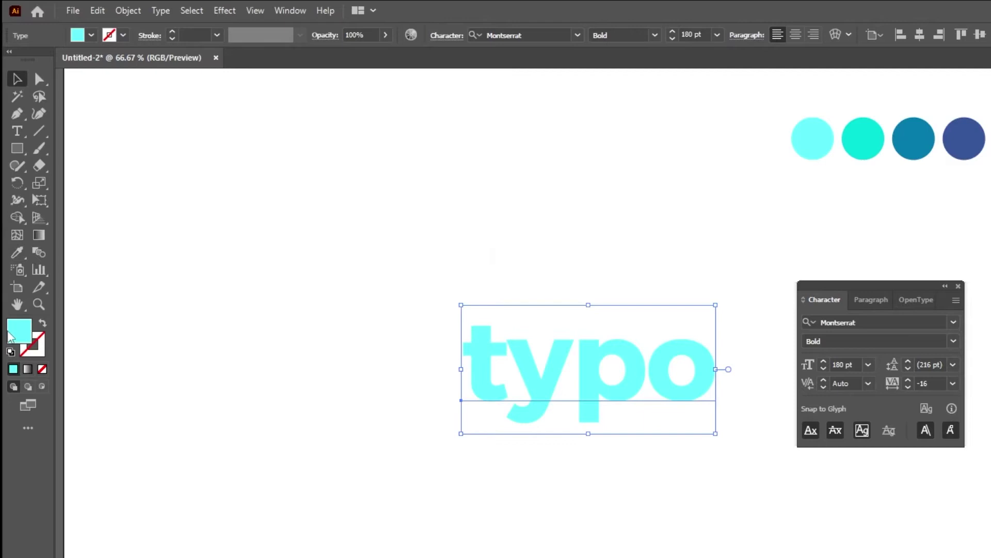
- Examine the hex code of the word's cyan fill in the Color Picker
double_click(10, 336)
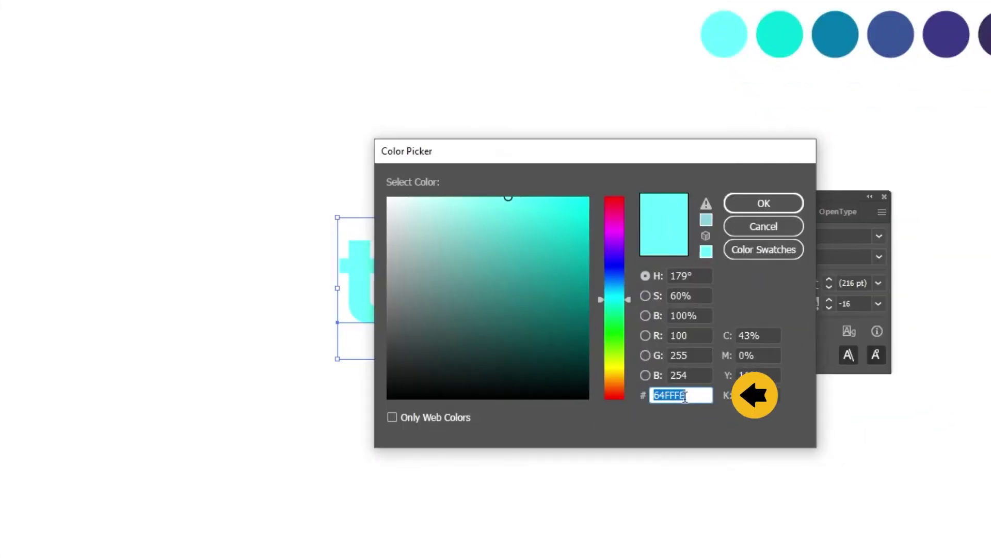
left_click(703, 395)
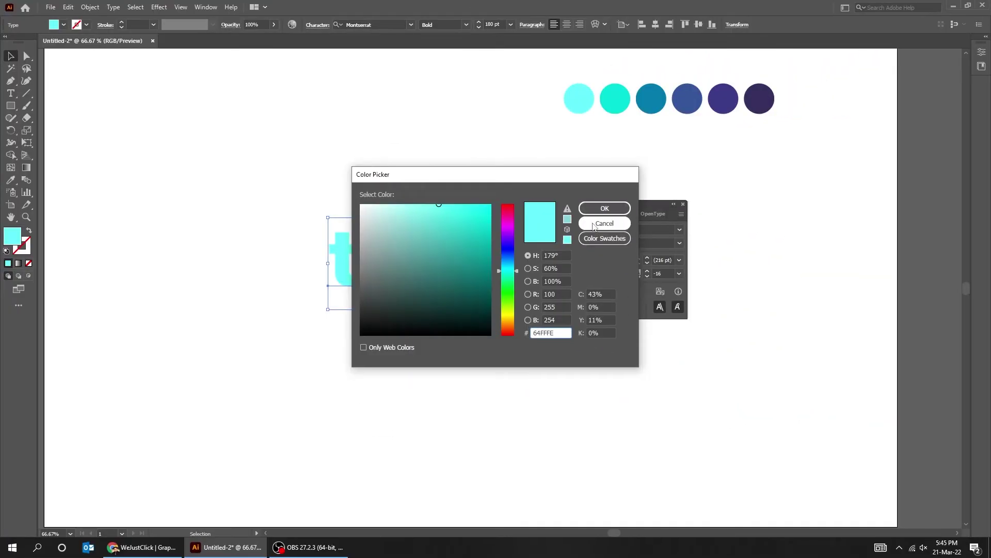
left_click(764, 204)
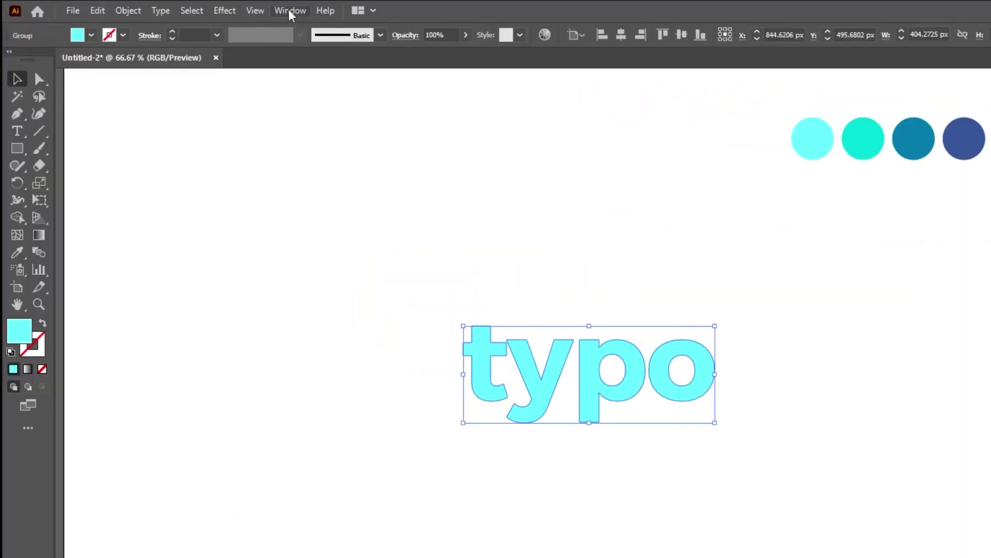
- Scale the height of the outlined word "typo" to 86.602% using the Transform settings
left_click(205, 7)
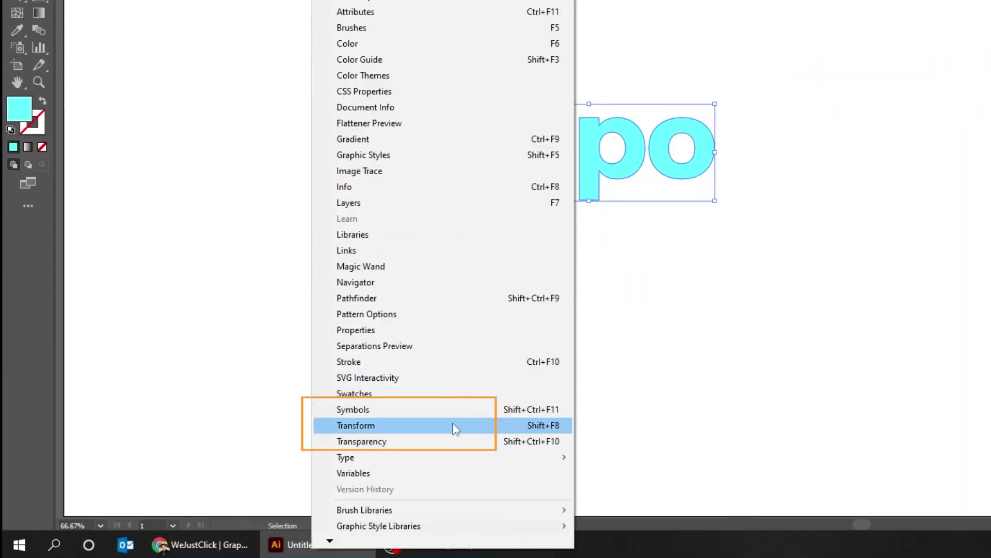
left_click(456, 428)
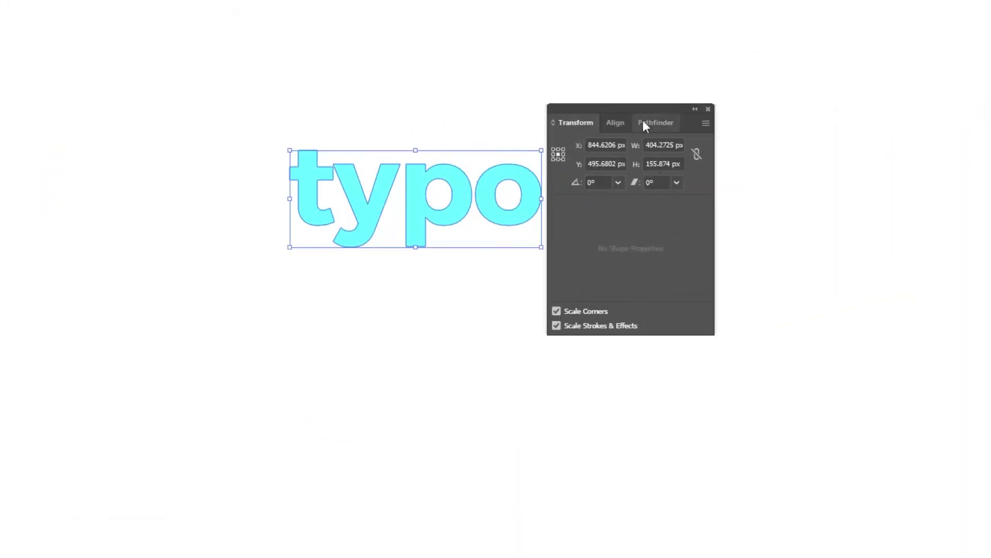
left_click_drag(638, 109, 673, 102)
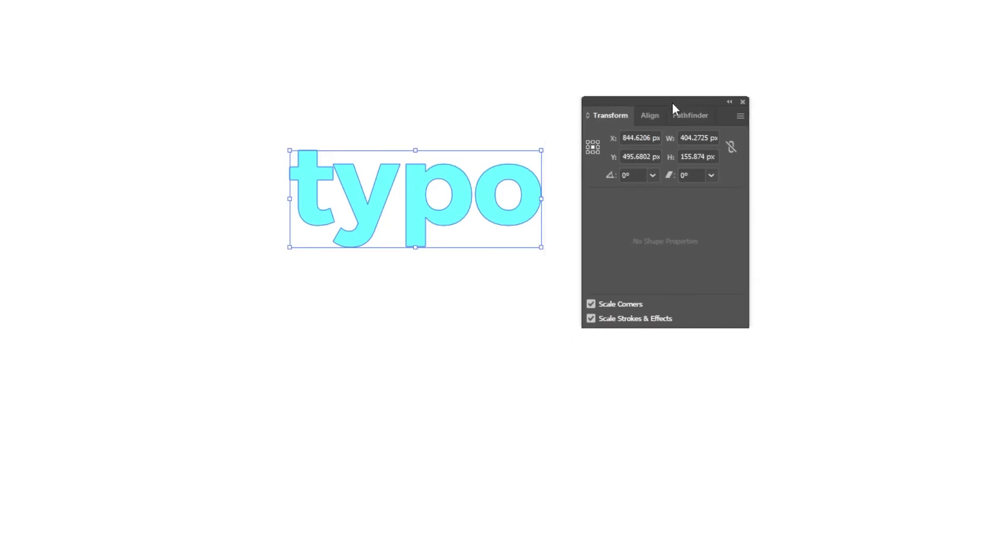
left_click(694, 153)
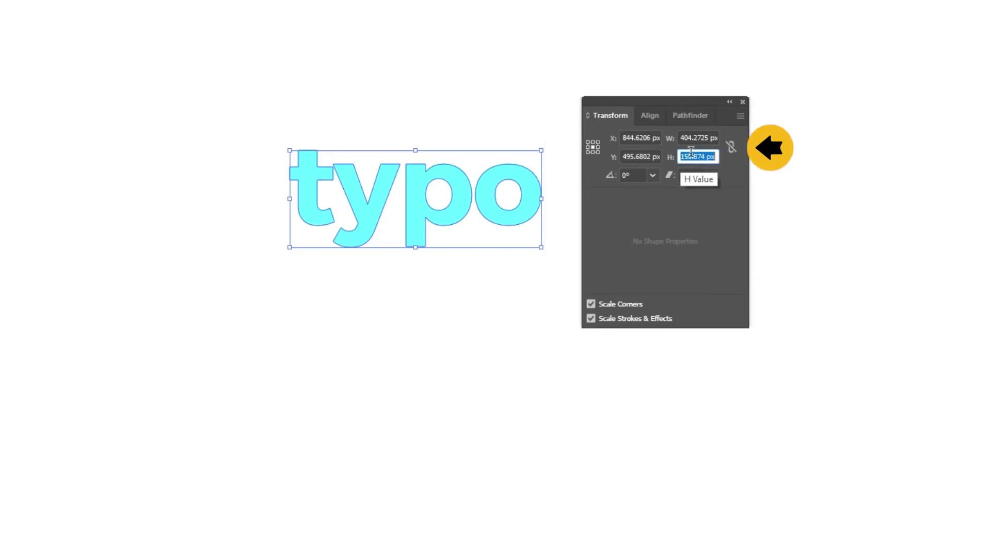
type("86.602%")
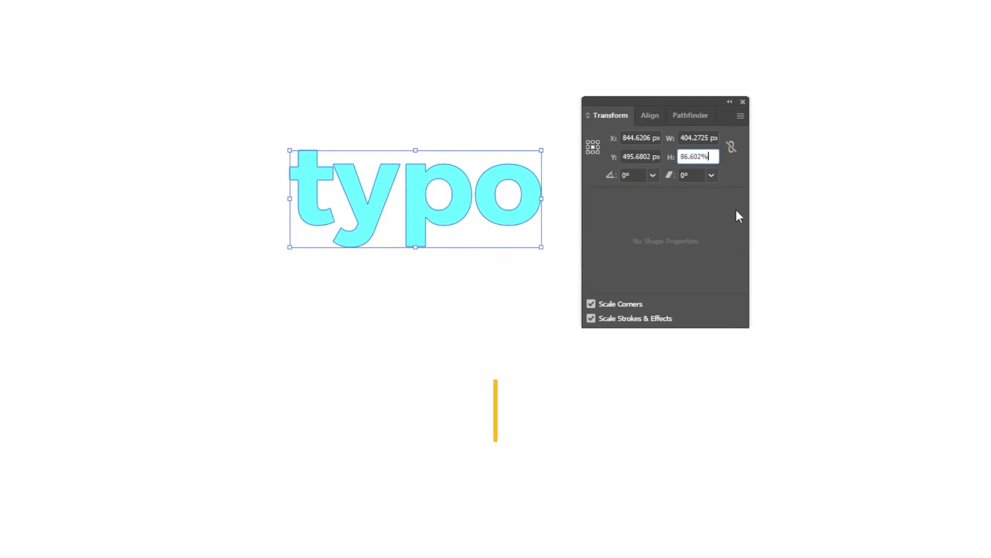
key("Return")
- Shear the word by -30° and rotate it by 30°, closing the Transform settings when done
left_click(692, 175)
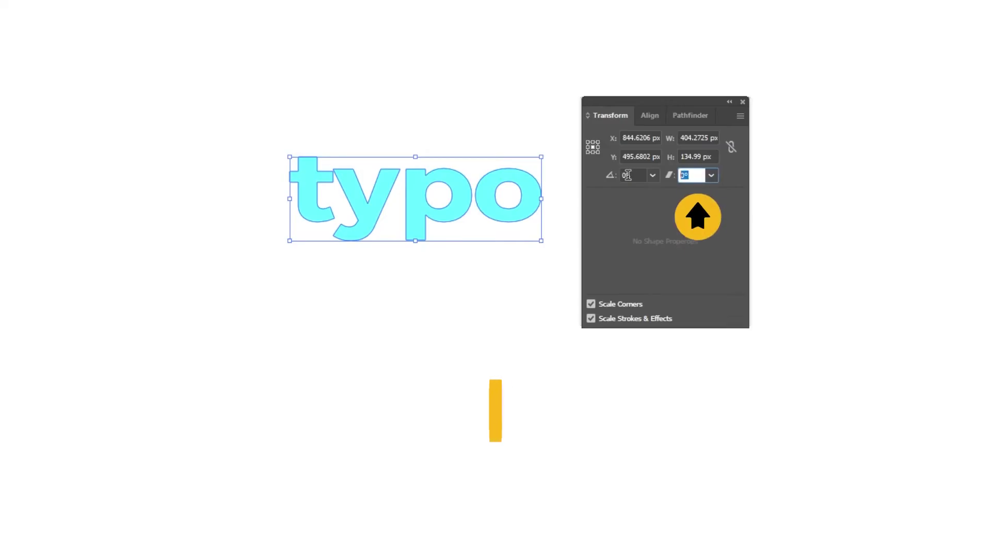
type("-20")
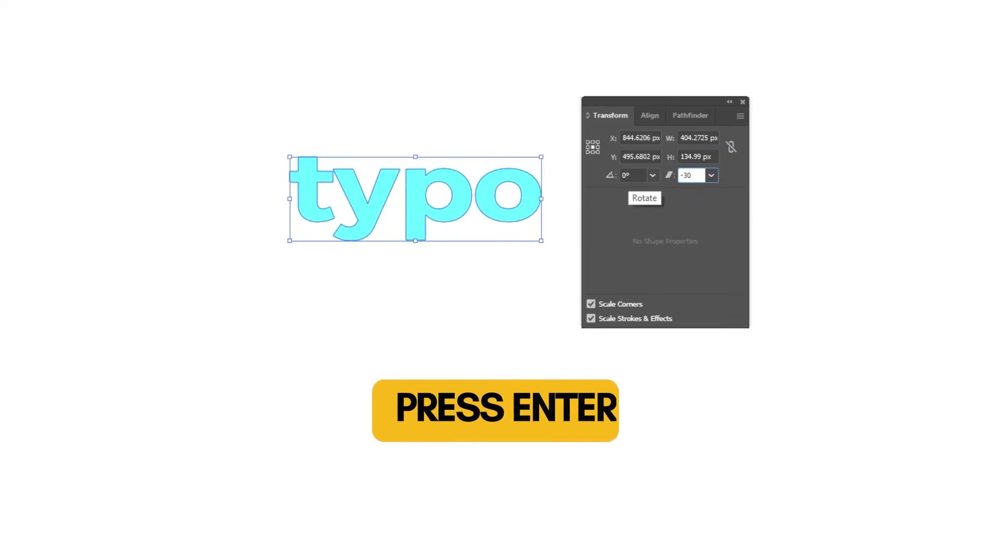
key("Return")
left_click(626, 175)
type("30")
key("Return")
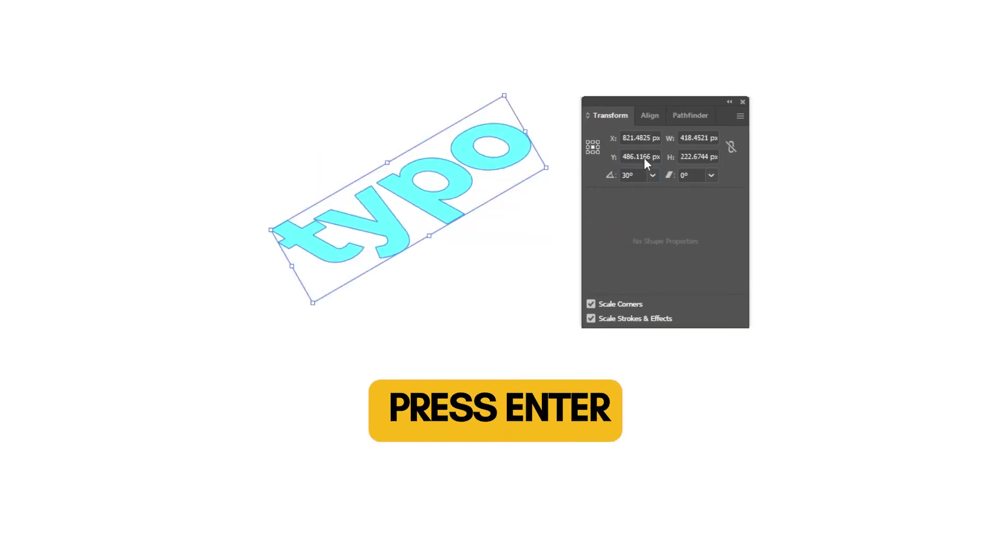
left_click(743, 102)
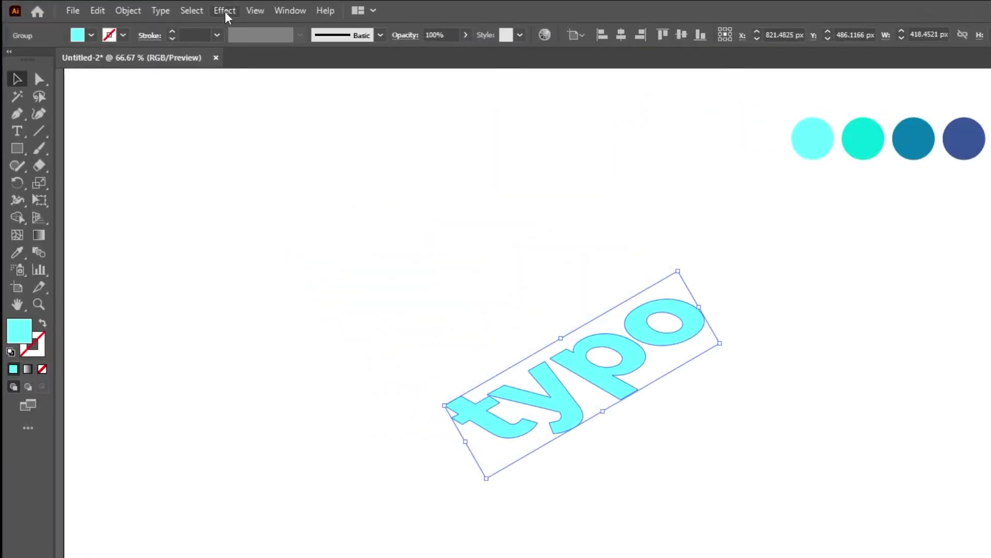
- Start a 3D Extrude & Bevel effect on the word with a rotation of 8° around X and 0° around Y and Z
left_click(160, 7)
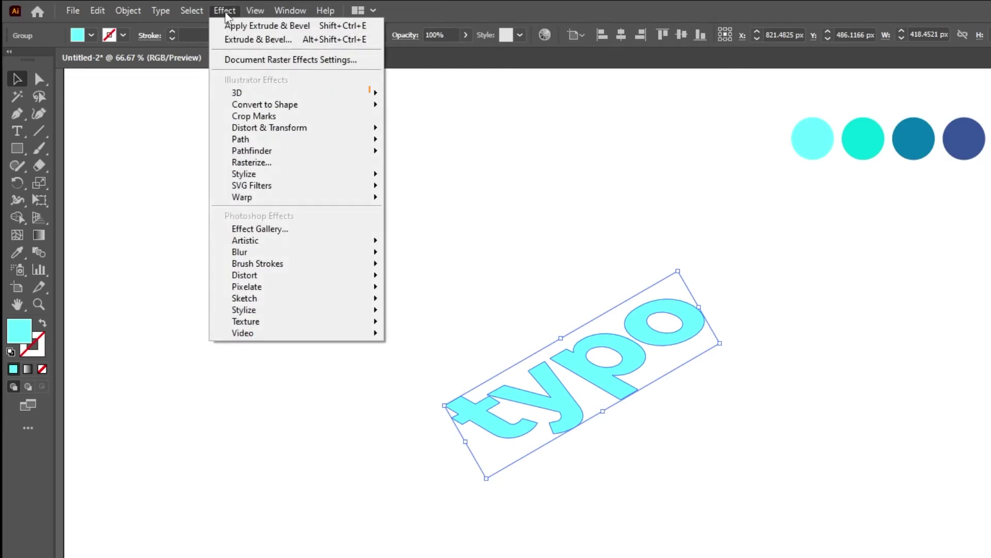
mouse_move(384, 93)
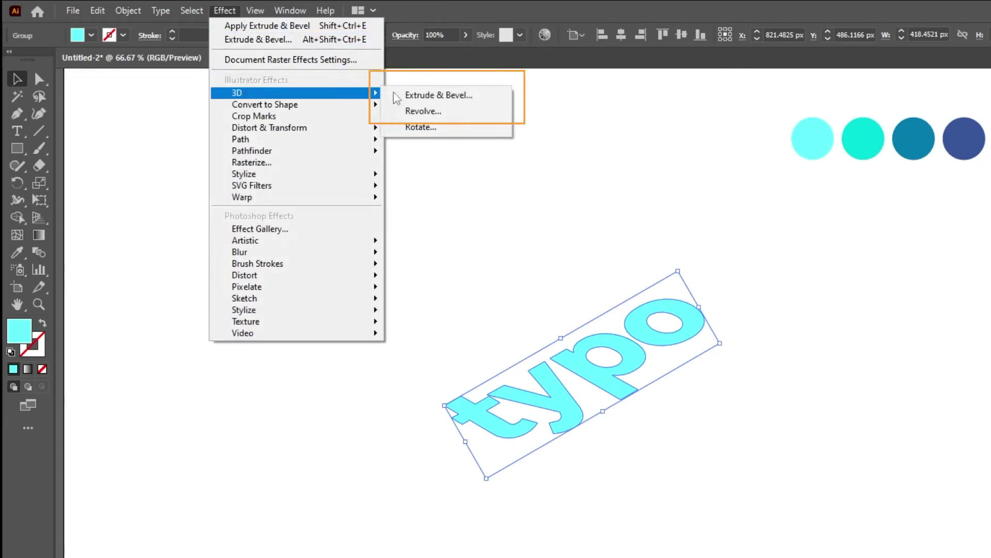
left_click(438, 96)
left_click_drag(554, 92, 618, 132)
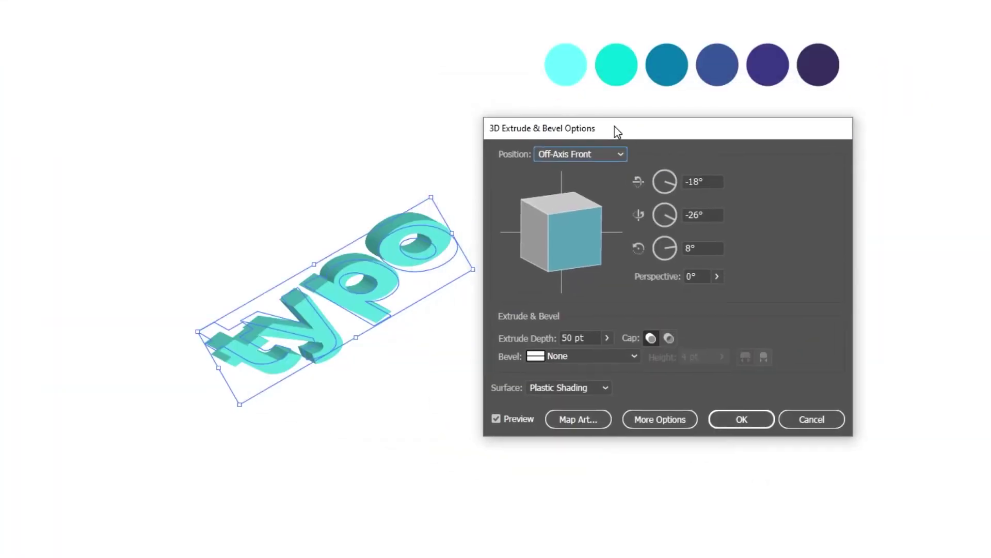
left_click(710, 182)
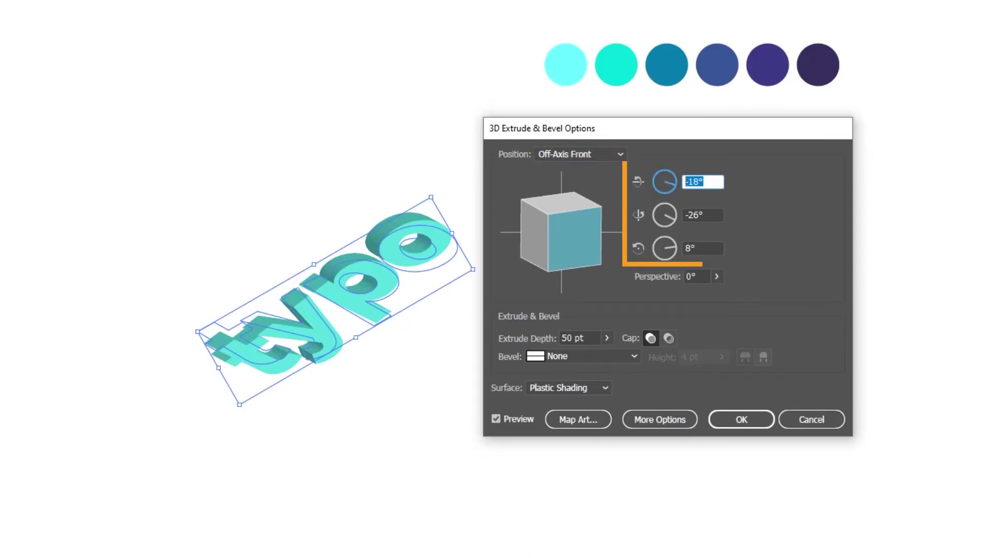
type("0")
key("Tab")
type("0")
key("Tab")
type("0")
key("Tab")
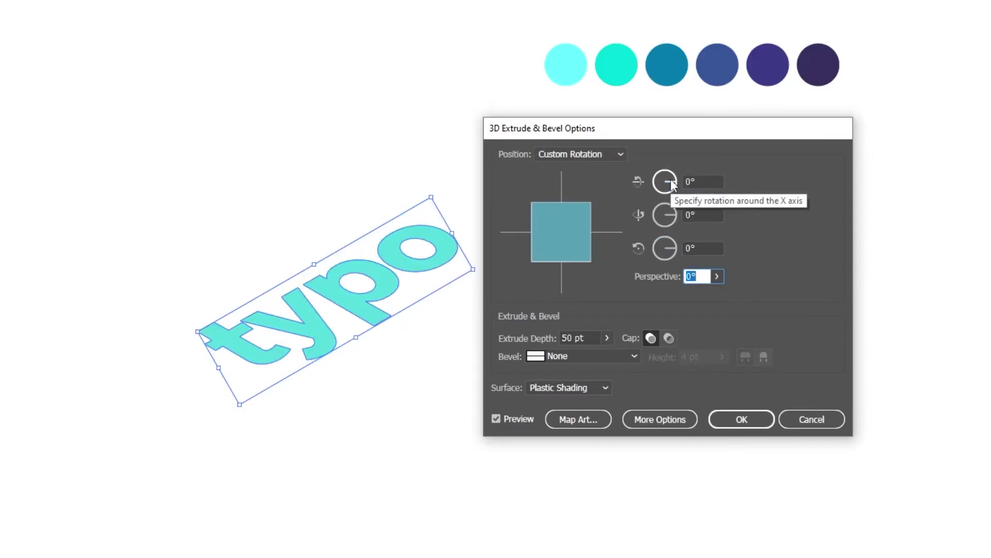
left_click_drag(562, 261, 562, 256)
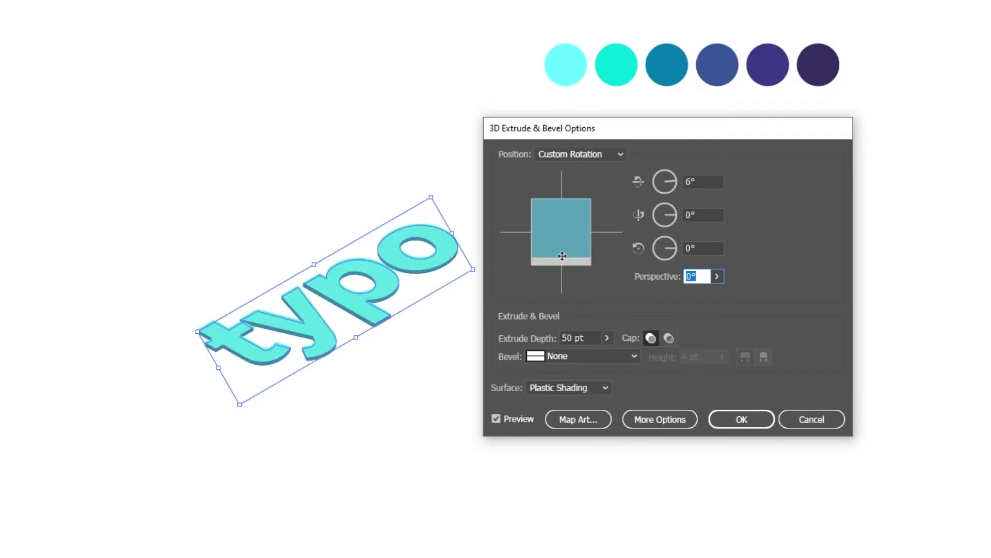
left_click_drag(562, 254, 563, 255)
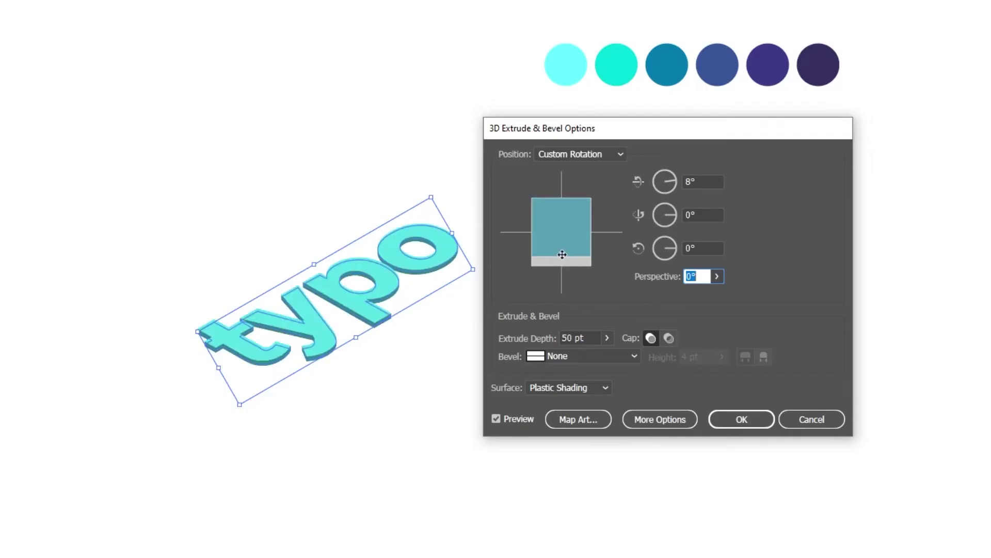
- Try out a deeper extrusion for the word and an extrude depth of 55 pt
left_click(607, 338)
left_click_drag(552, 356, 520, 341)
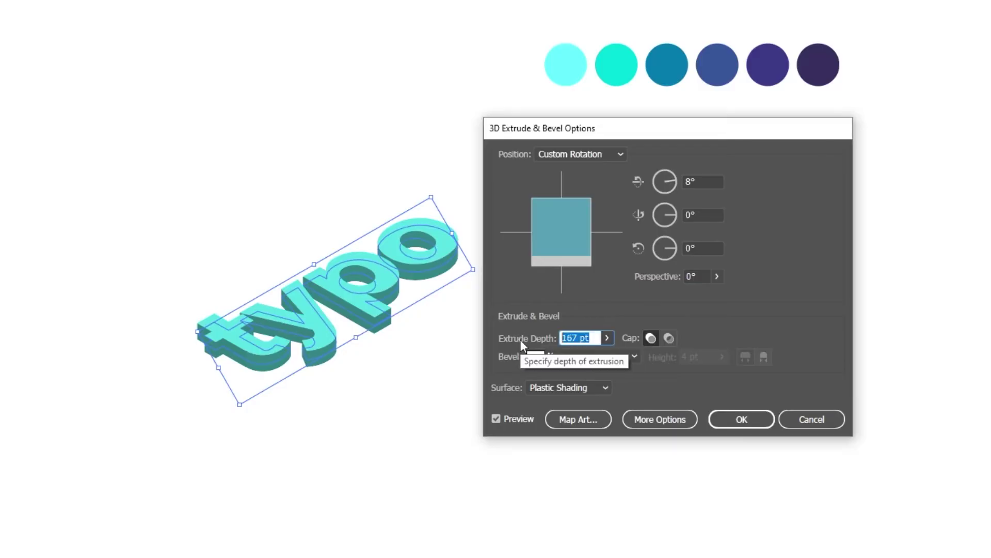
type("55")
key("Tab")
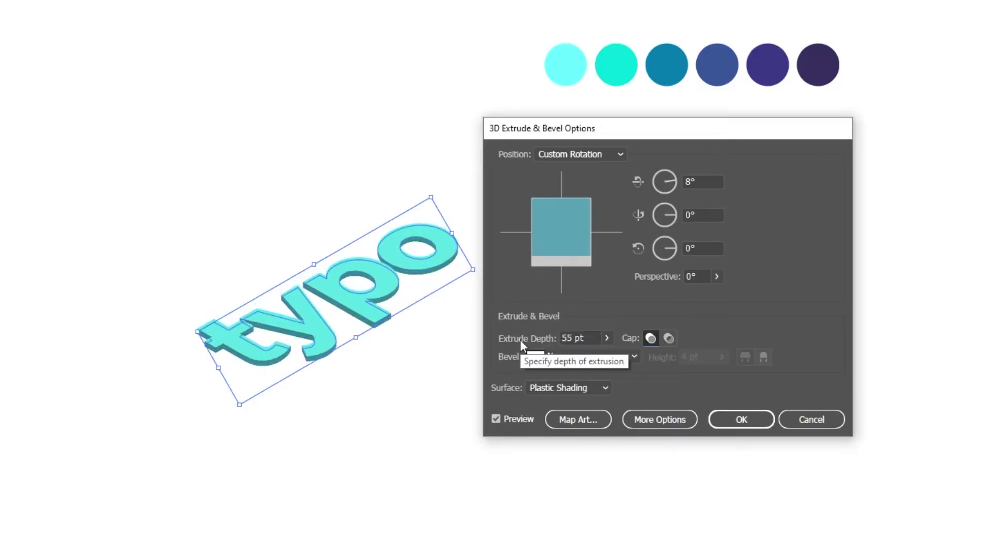
- Set the extrude depth to 65 pt and the surface to No Shading, and apply the 3D effect
left_click(540, 336)
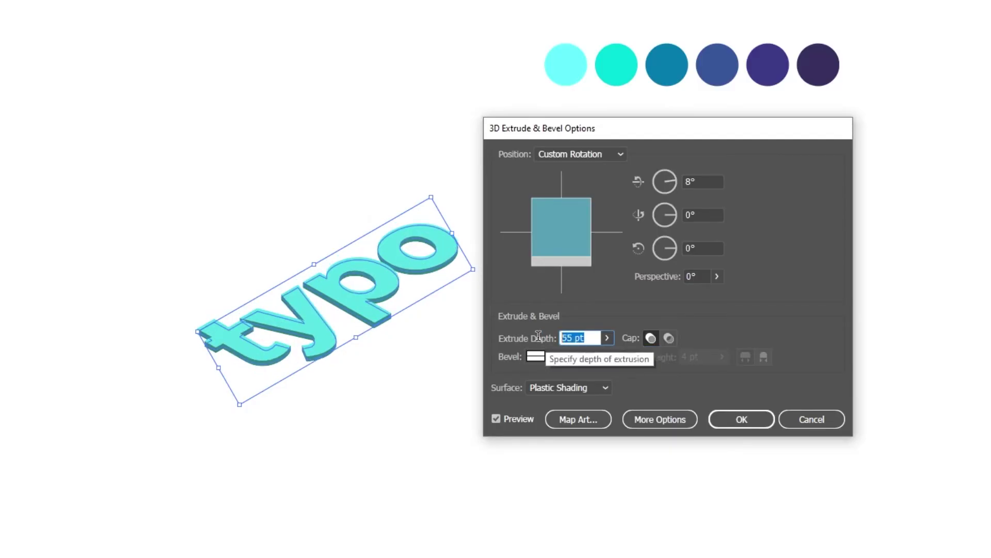
type("65")
key("Tab")
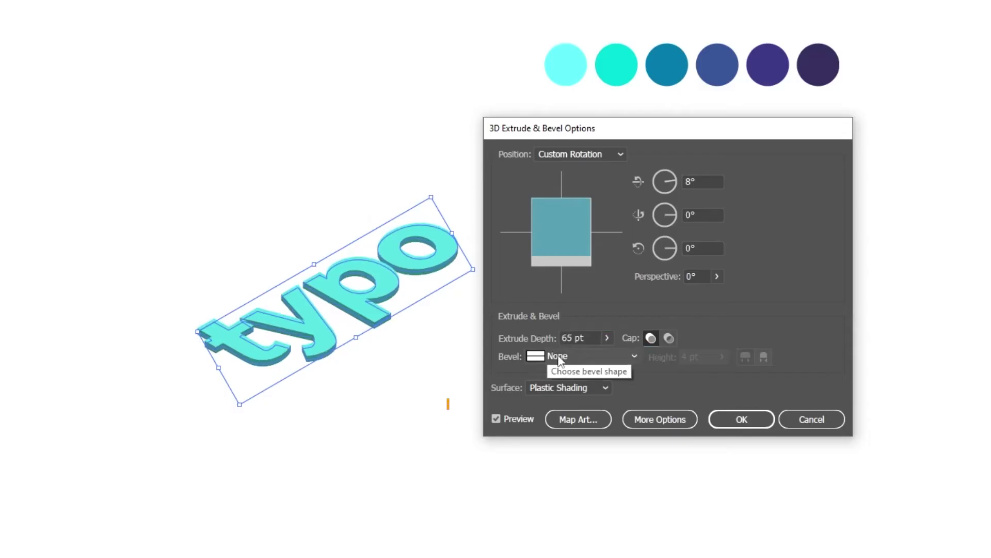
left_click(588, 389)
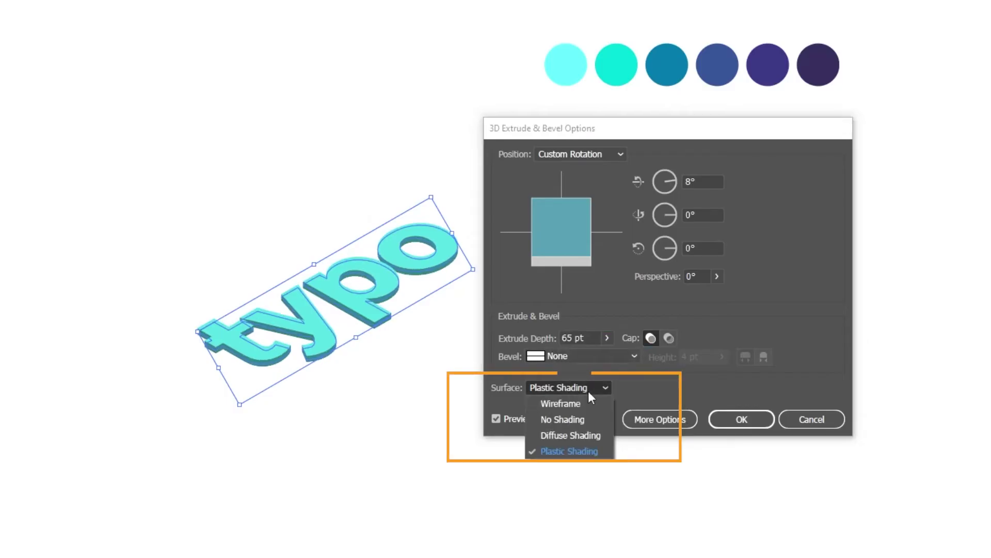
left_click(593, 420)
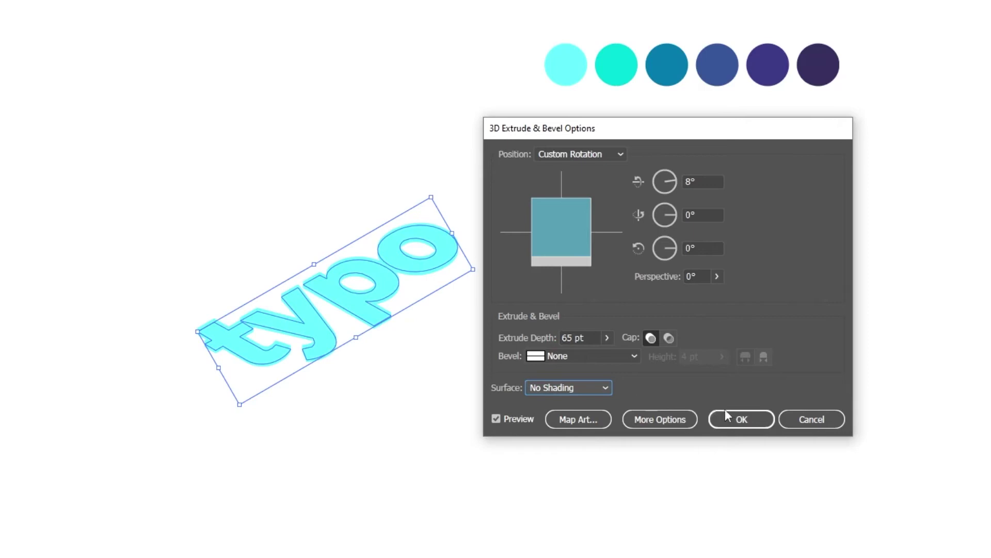
left_click(739, 419)
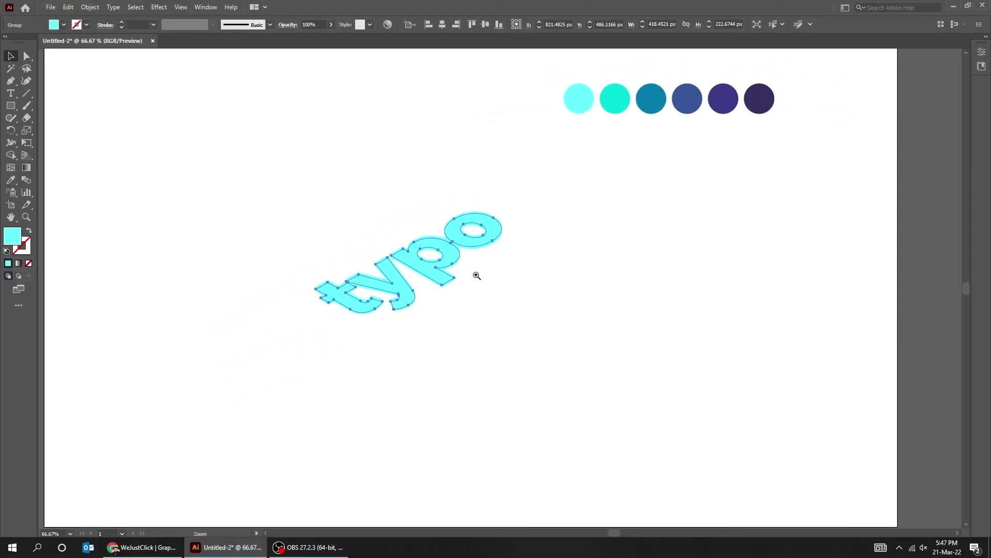
- Expand the appearance of the extruded word into editable shapes
left_click(413, 297)
left_click_drag(458, 285, 434, 278)
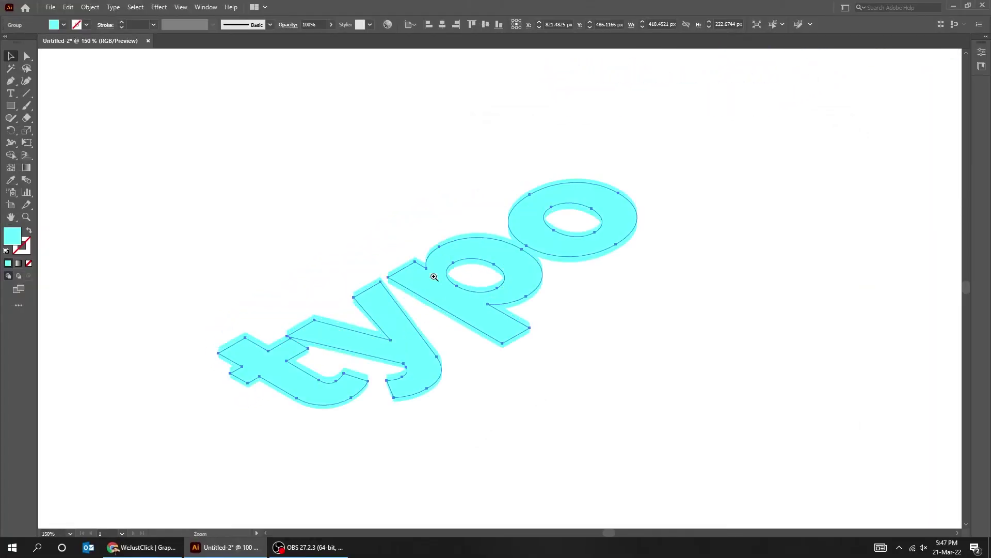
left_click(434, 278)
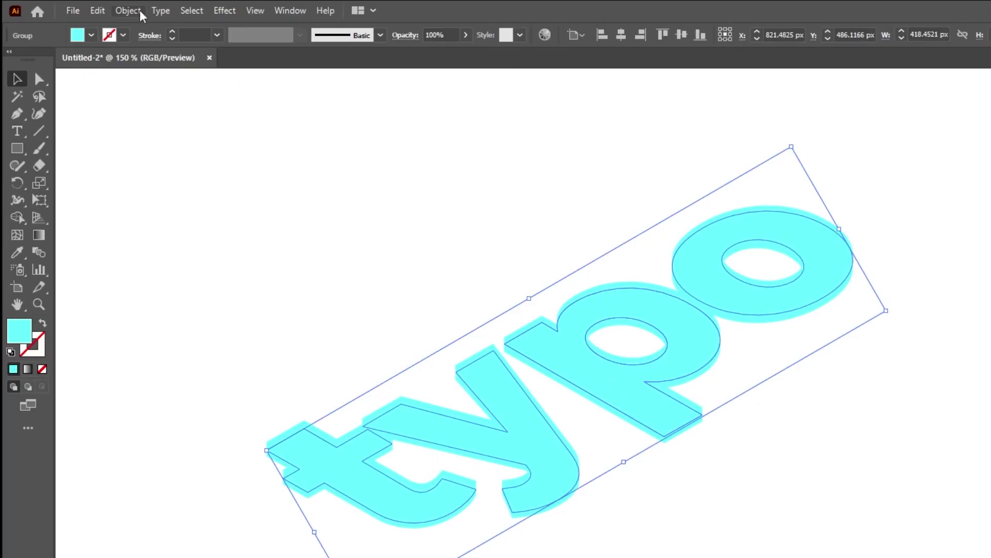
left_click(101, 8)
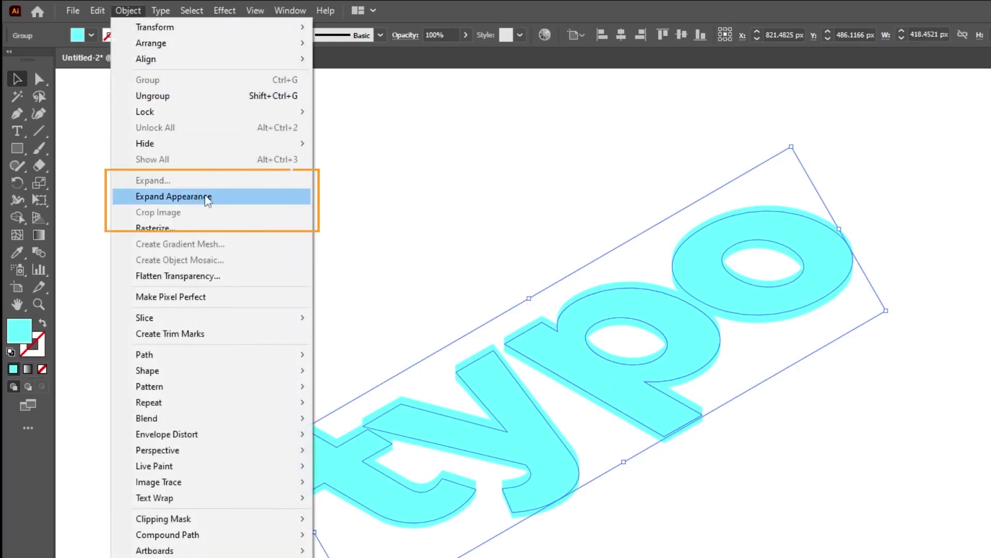
left_click(230, 200)
- Ungroup the expanded word three times so that its faces are separate objects
left_click(139, 13)
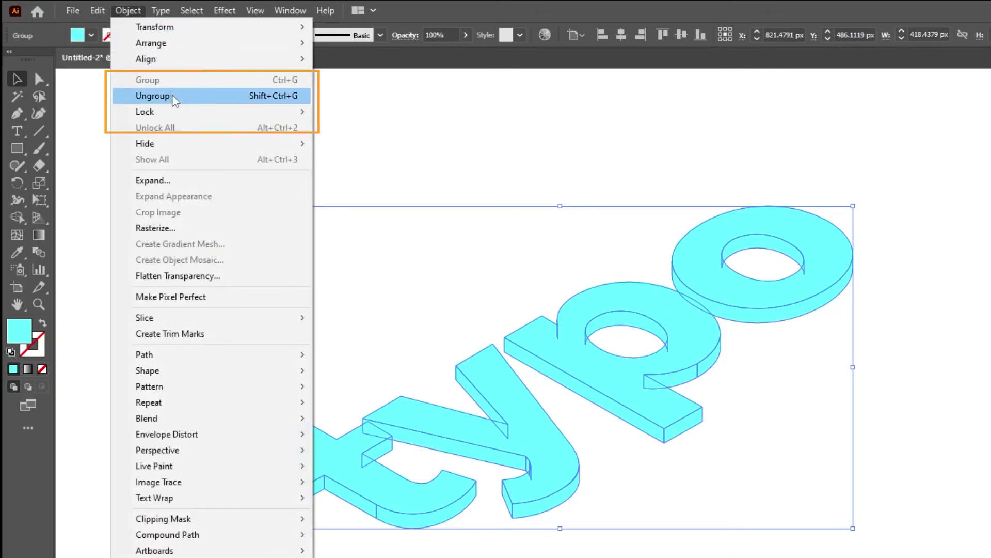
left_click(177, 98)
left_click(126, 12)
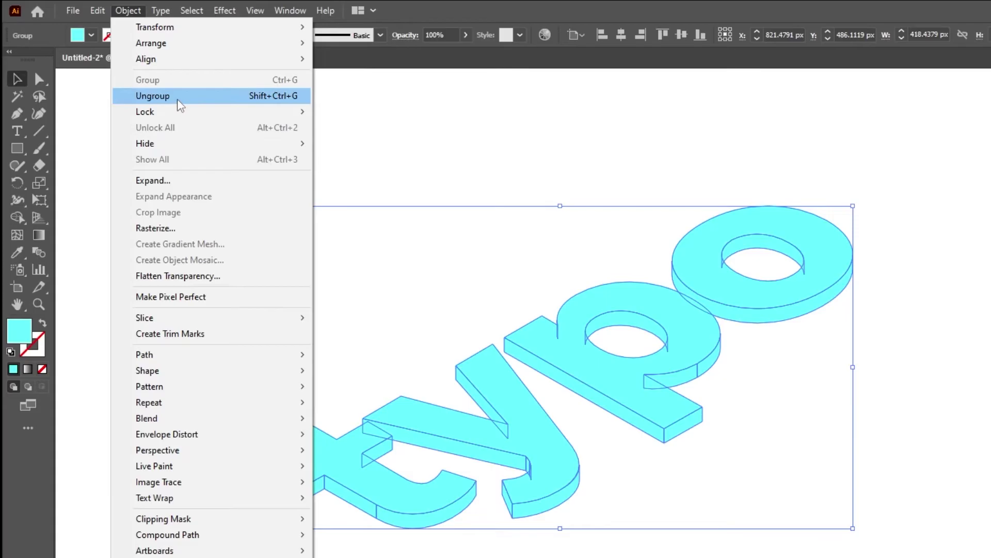
left_click(140, 96)
left_click(133, 11)
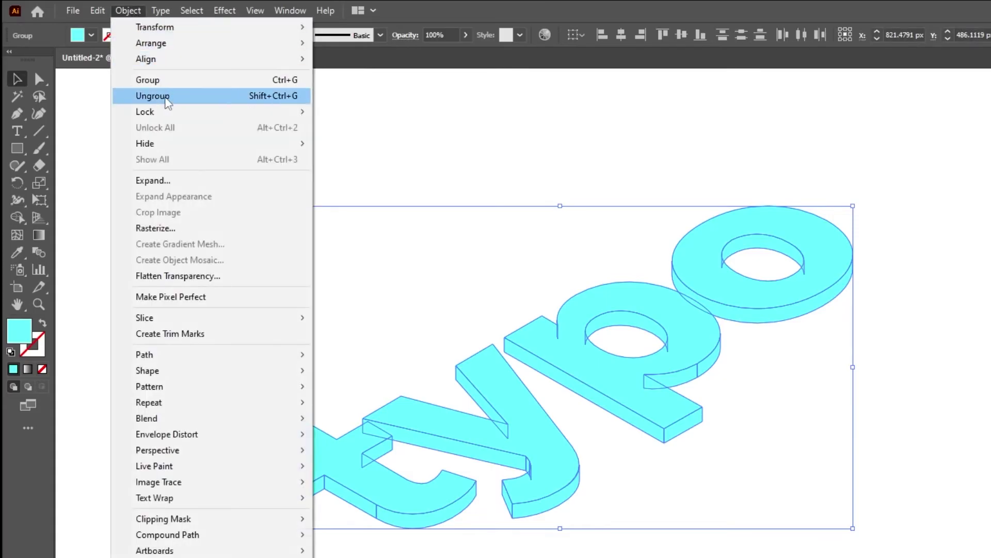
left_click(166, 97)
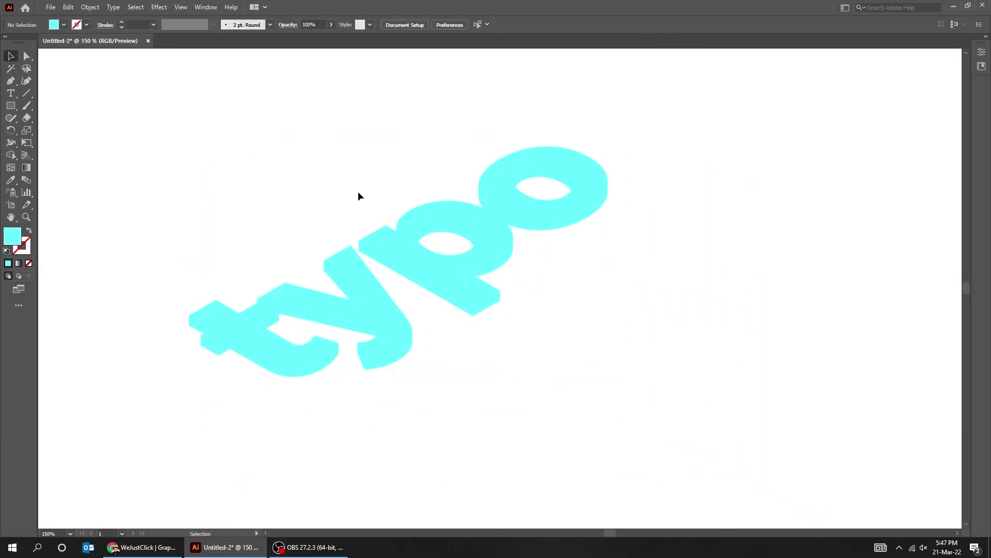
- Select the front faces of the letters t, y, p and o and group them
key("ctrl+minus")
key("space")
left_click_drag(525, 185, 422, 275)
left_click(272, 429)
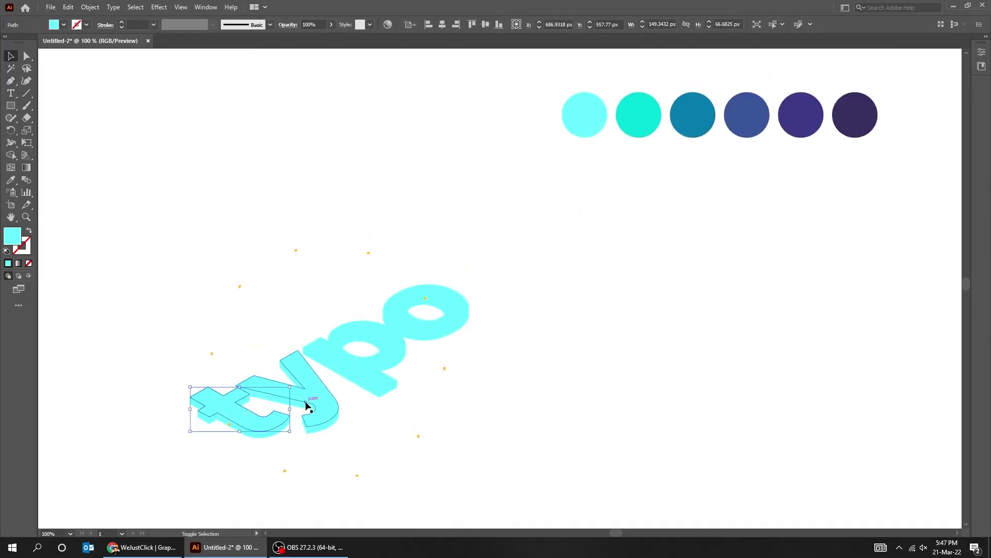
left_click(309, 400, "shift")
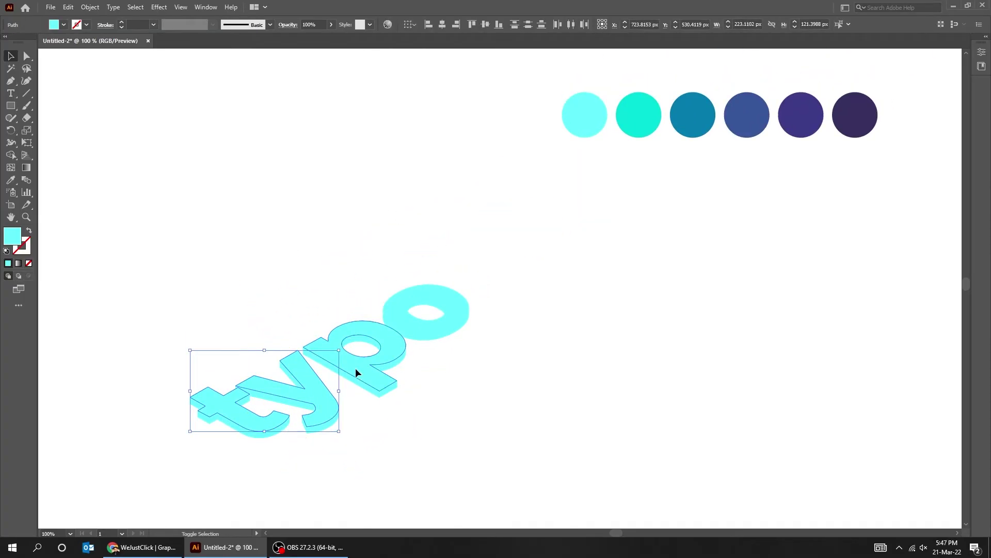
left_click(422, 329, "shift")
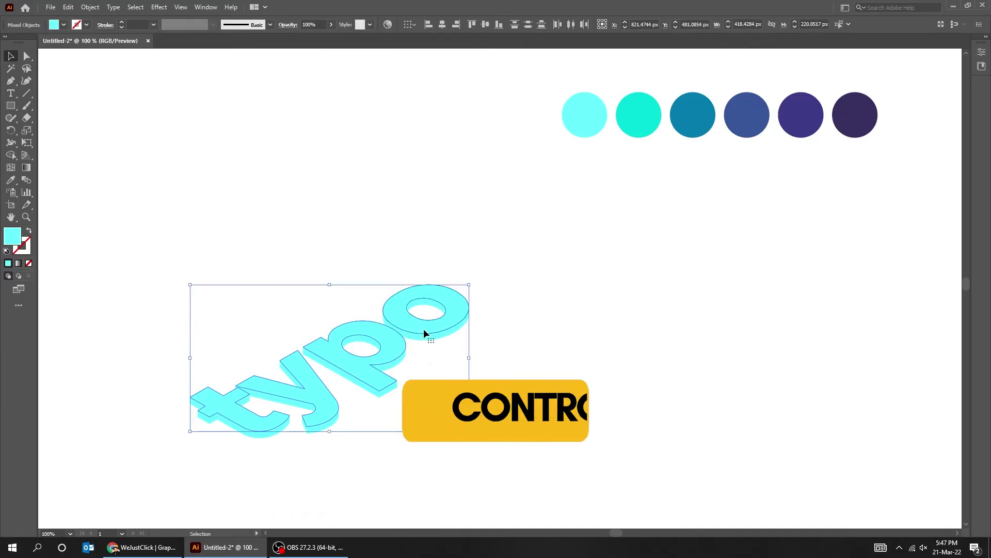
key("ctrl+g")
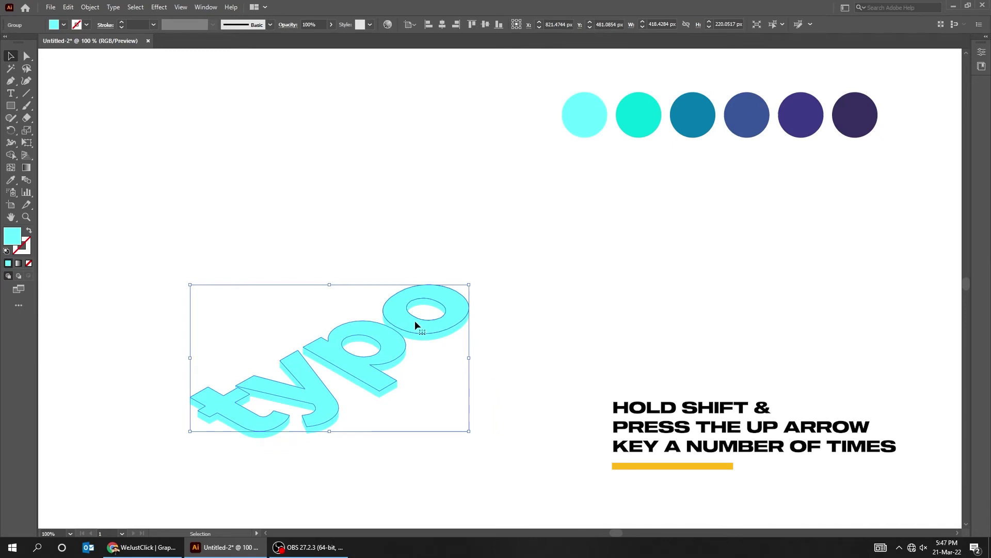
- Move the grouped front faces straight up by about 140 px, clear of the side faces
key("shift+Up")
key("shift+Up")
key("shift+Up")
key("shift+Up")
key("shift+Up")
key("shift+Up")
key("shift+Up")
key("shift+Up")
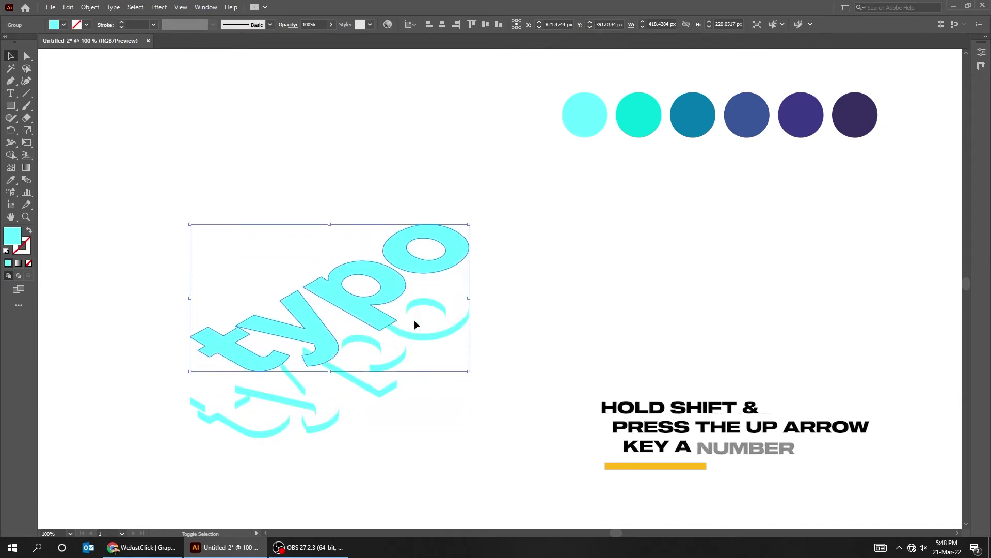
key("shift+Up")
key("shift+Up")
key("shift+Up")
key("shift+Up")
key("shift+Up")
key("shift+Up")
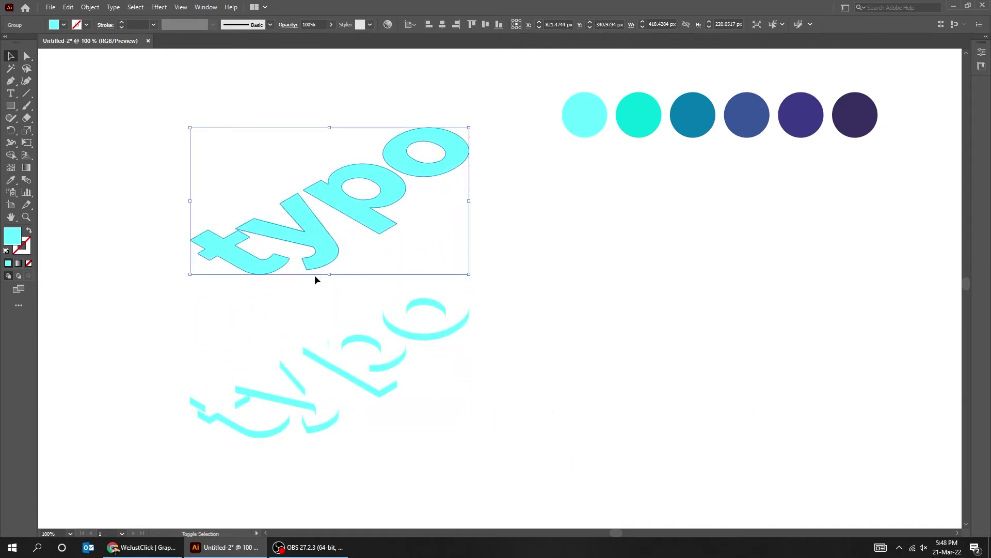
- Select all the side faces of the letters and fill them with the second palette colour, turquoise
left_click_drag(187, 303, 538, 478)
left_click(11, 180)
left_click(637, 113)
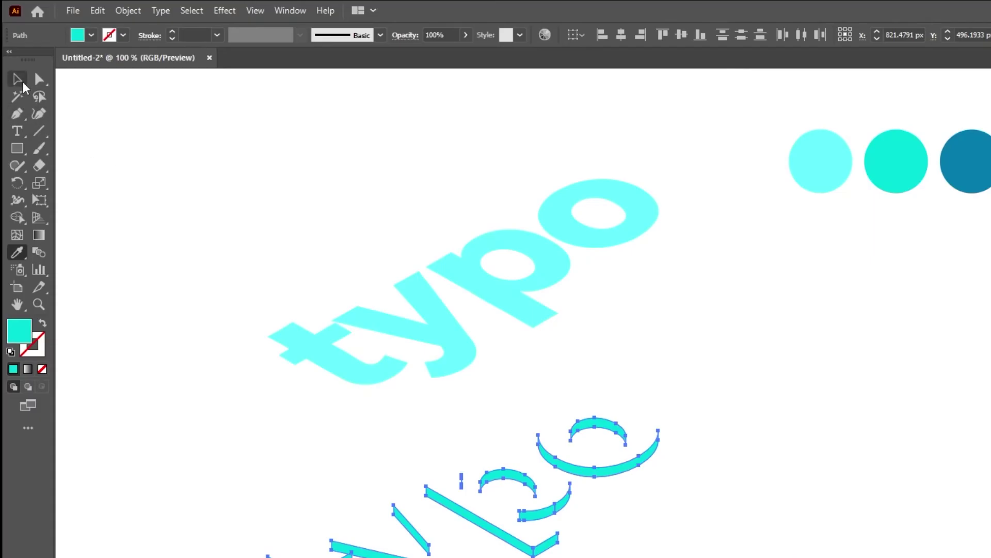
left_click(11, 59)
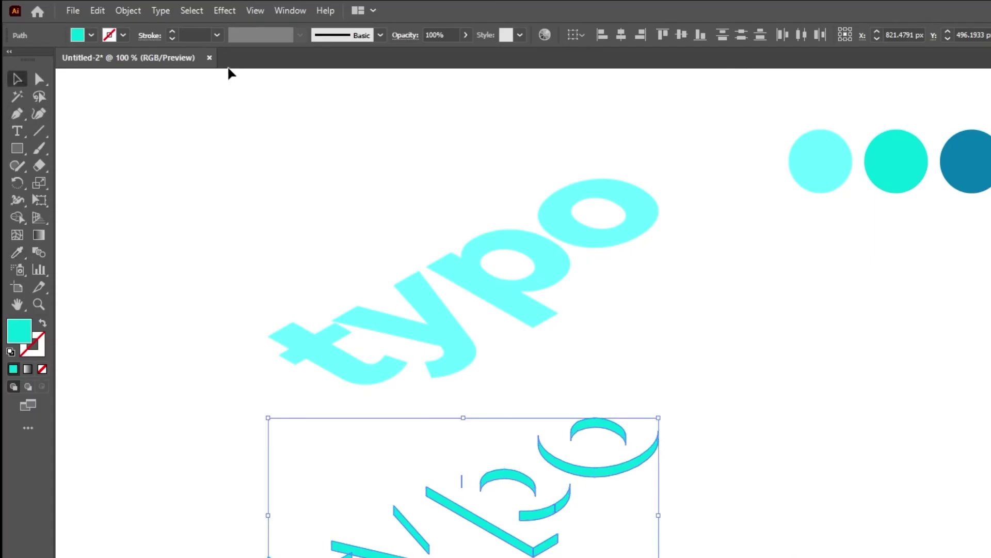
- Unite the side faces with Pathfinder, checking their outlines in Outline view, and close the Pathfinder settings
left_click(288, 11)
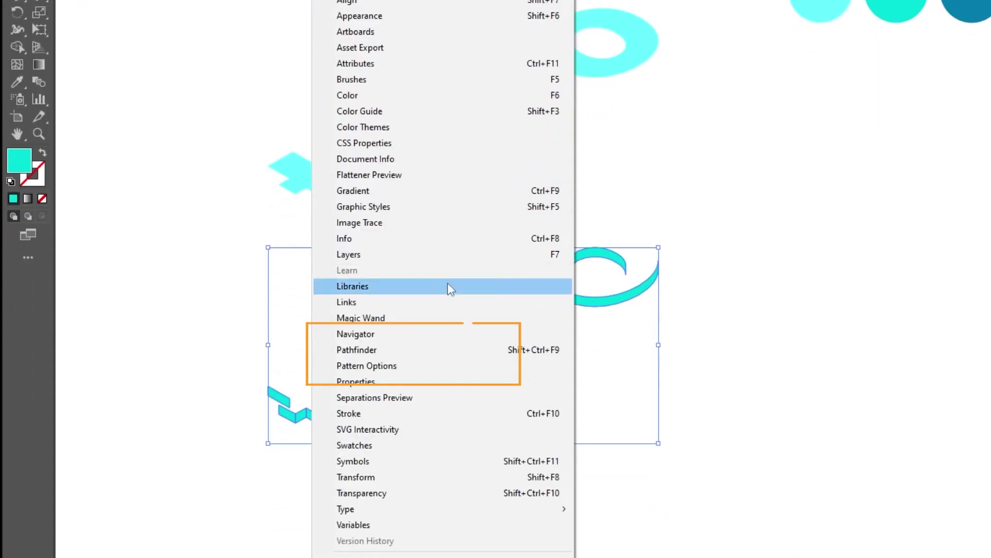
left_click(453, 350)
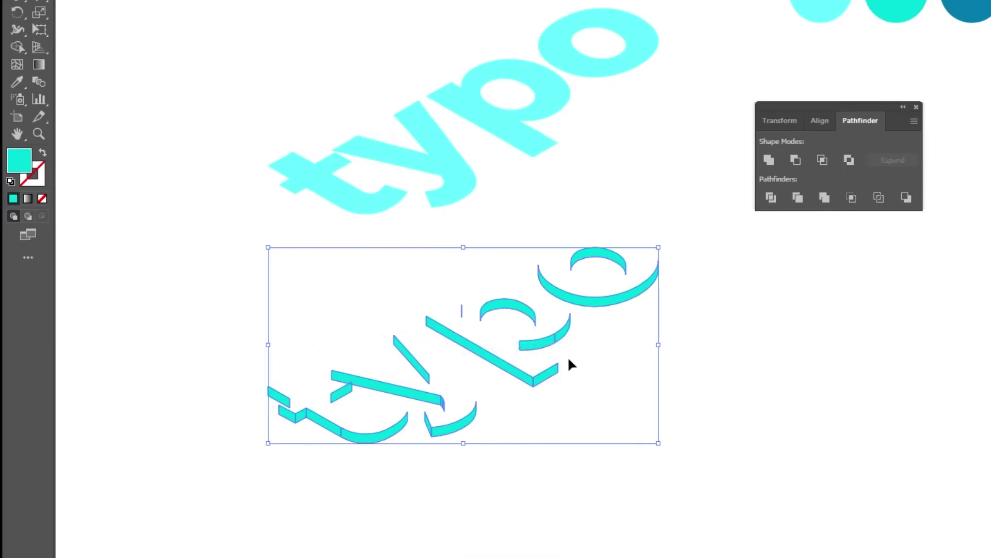
key("ctrl+y")
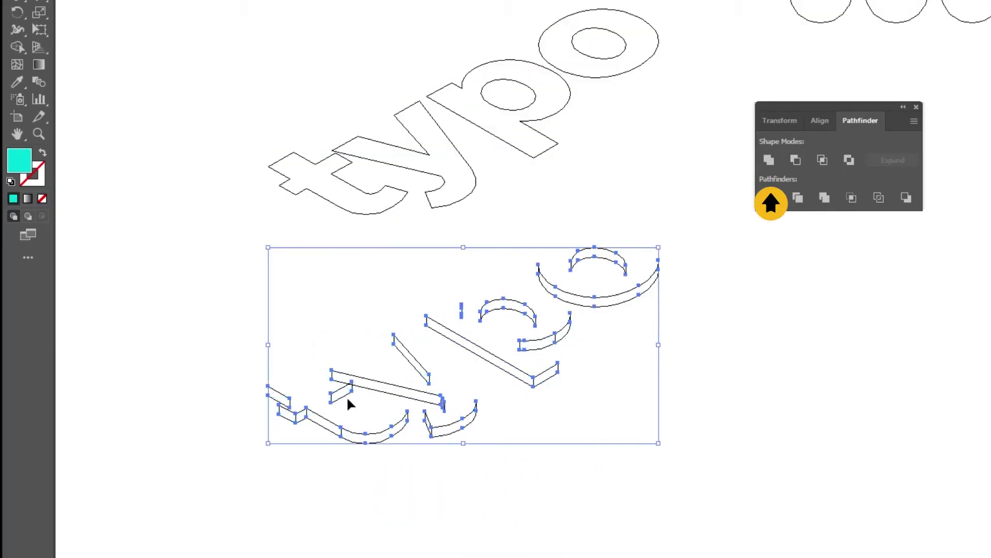
left_click(768, 161)
key("ctrl+y")
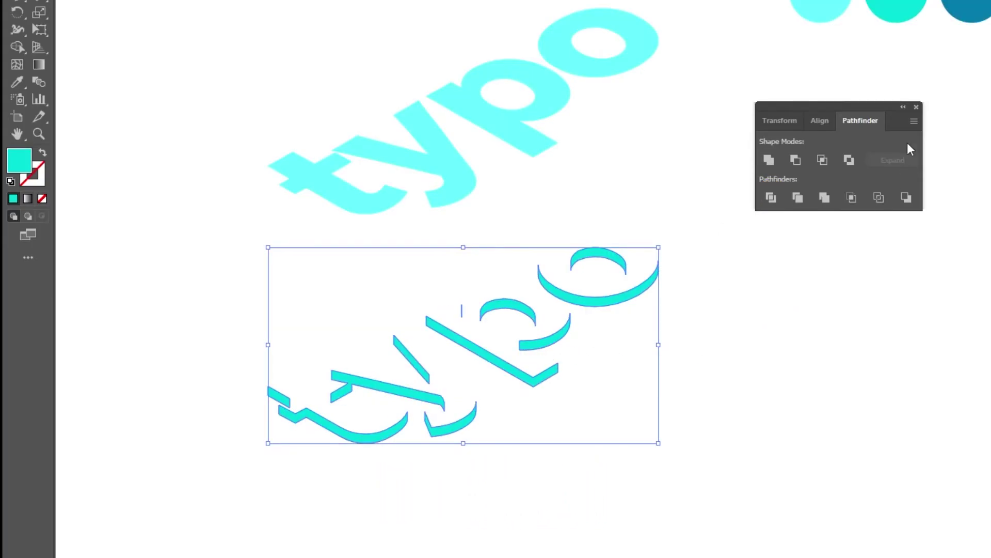
left_click(917, 107)
left_click(675, 145)
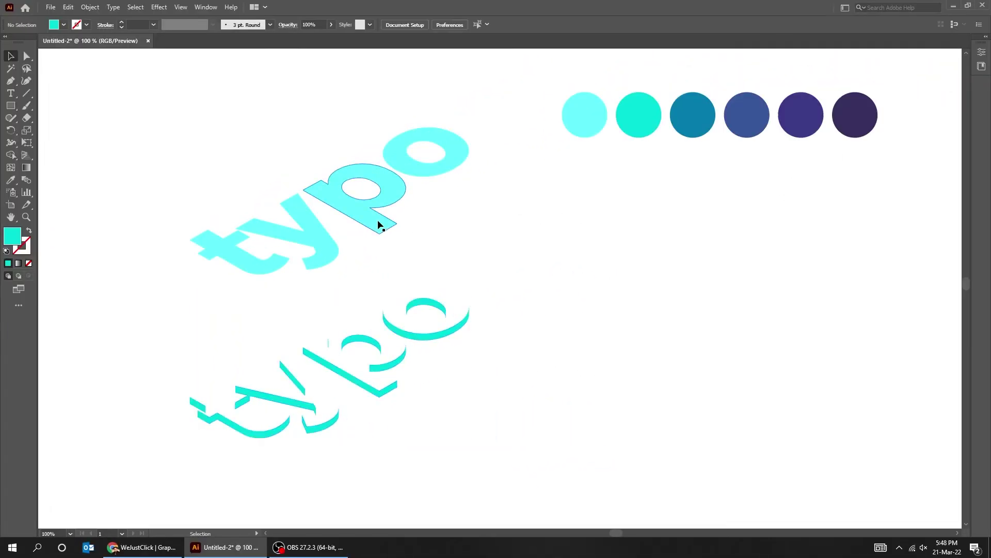
- Move the front-face group back down onto the turquoise side faces and deselect it
left_click(511, 132)
left_click_drag(364, 214, 377, 371)
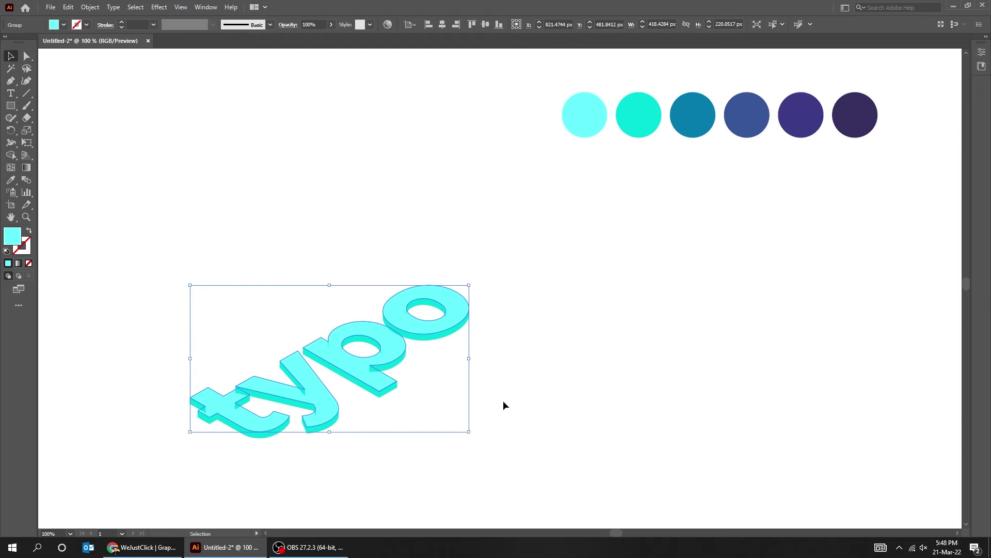
left_click(516, 395)
- Send the turquoise side-face group to the back, behind the front faces
scroll(485, 383, "down", 3)
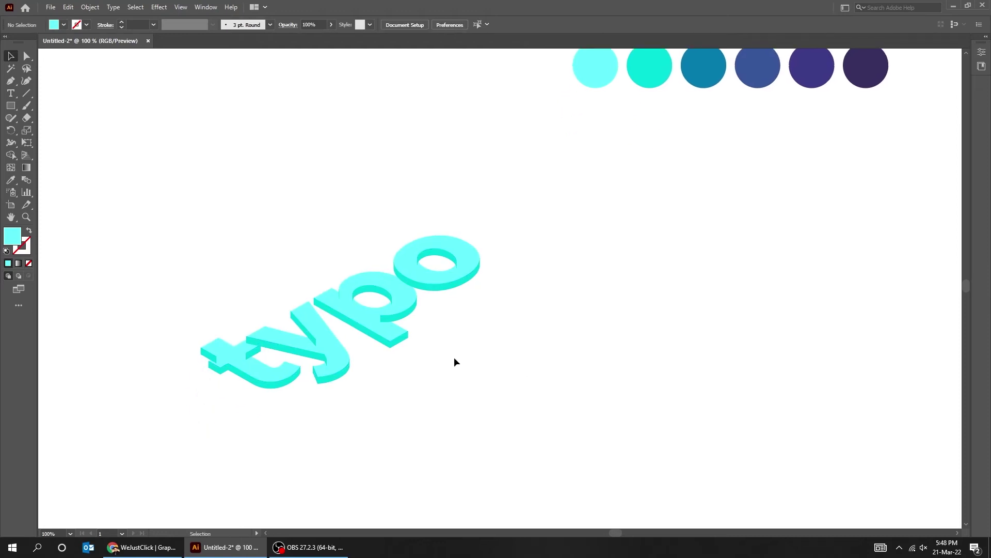
left_click(443, 334, "ctrl")
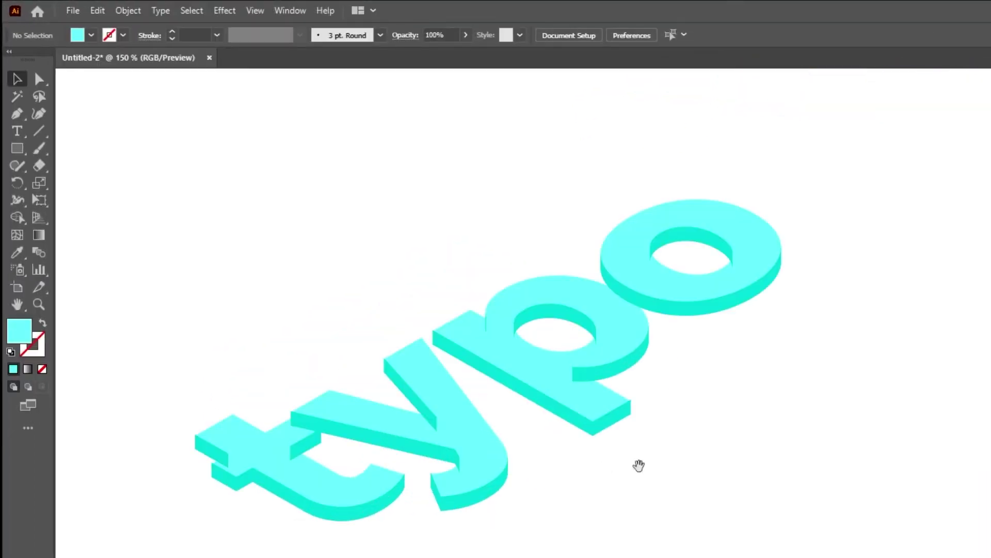
left_click_drag(639, 466, 620, 466)
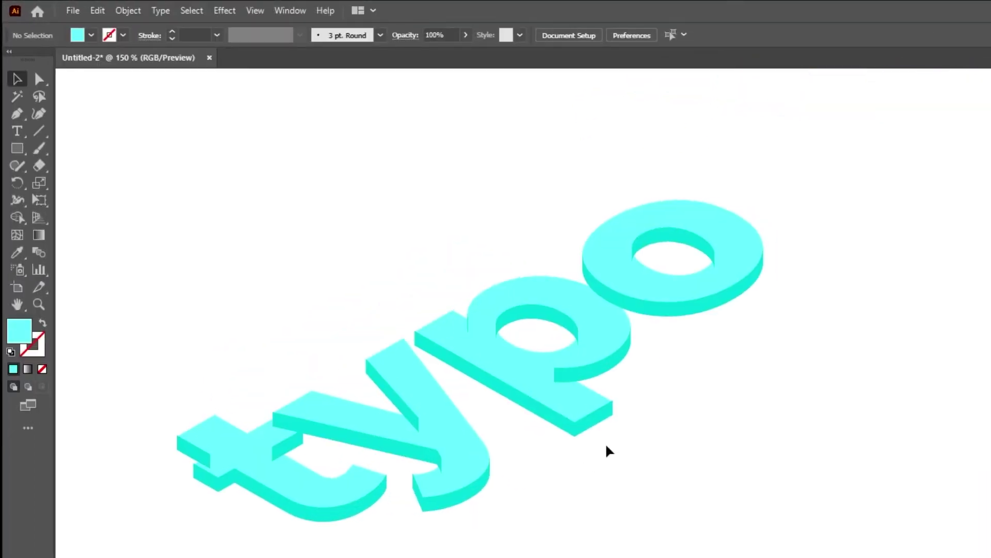
left_click(597, 429)
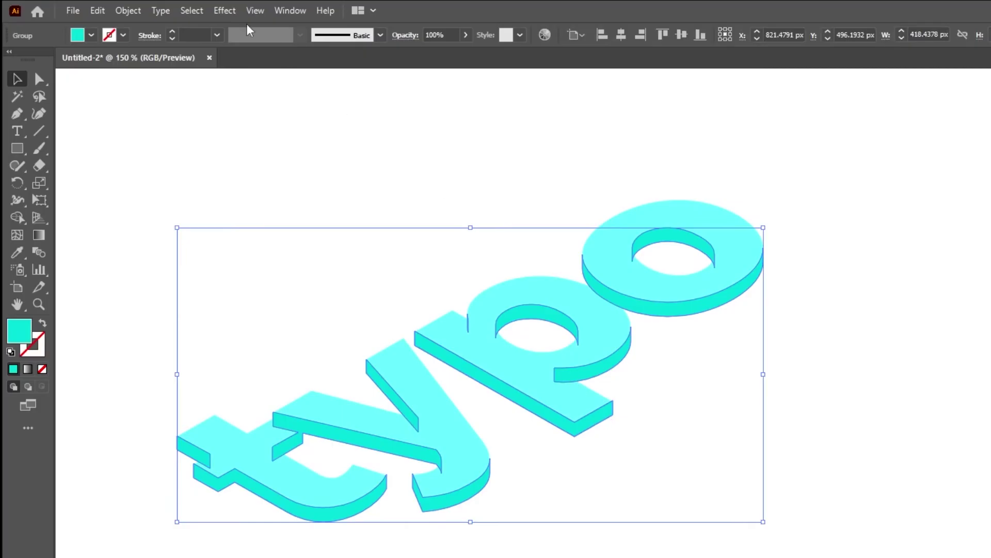
left_click(128, 12)
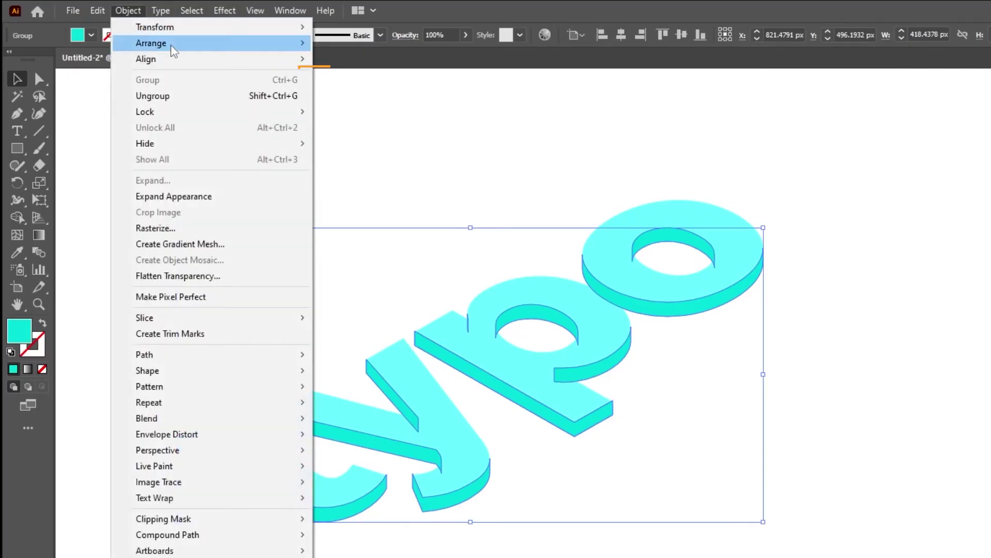
mouse_move(230, 44)
left_click(397, 95)
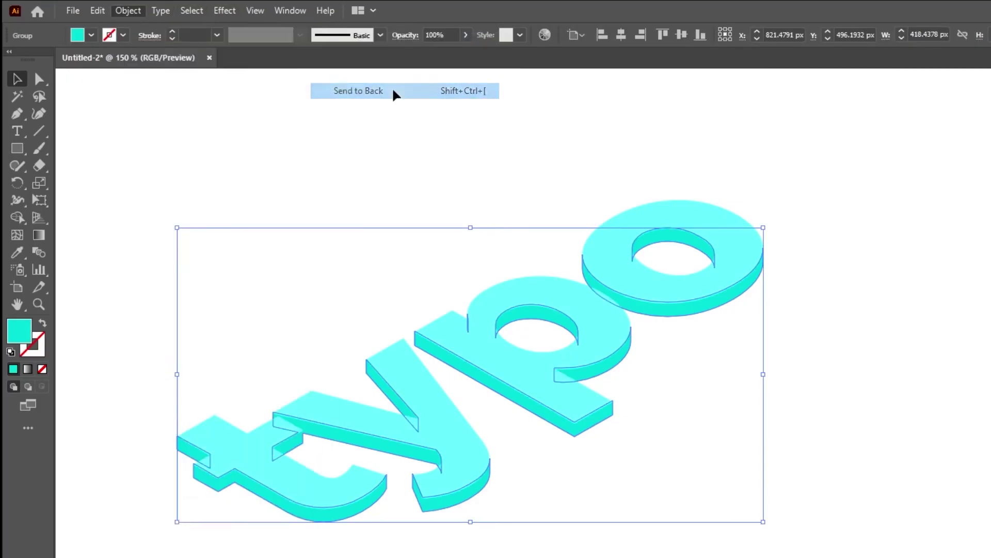
left_click(664, 331)
- Copy the turquoise side-face group and paste the copy in back
key("ctrl+minus")
left_click_drag(607, 298, 418, 331)
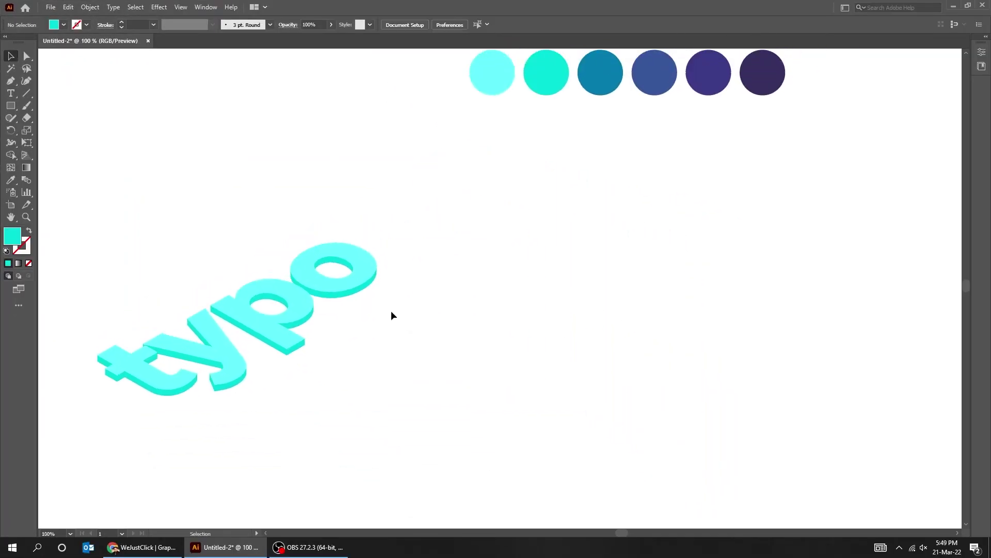
left_click(351, 293)
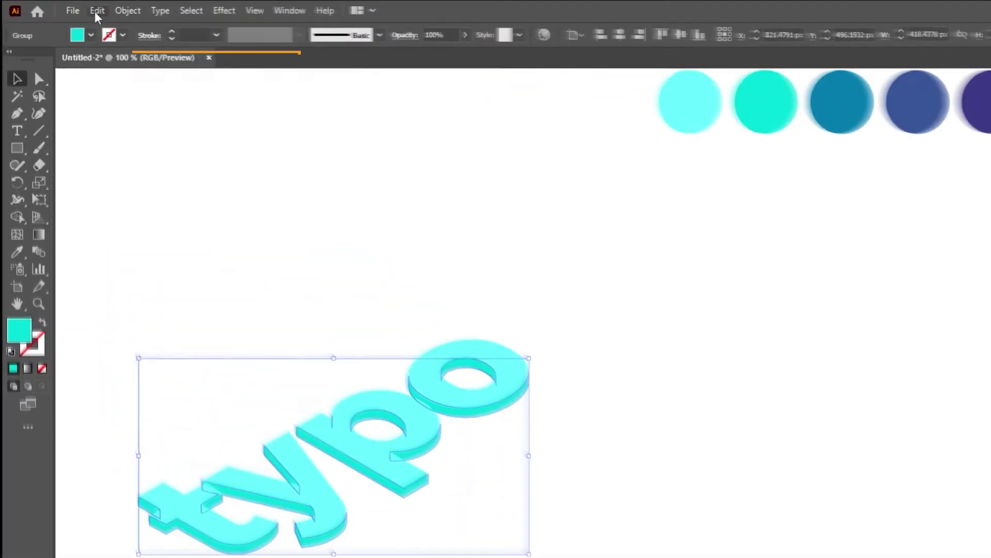
left_click(68, 8)
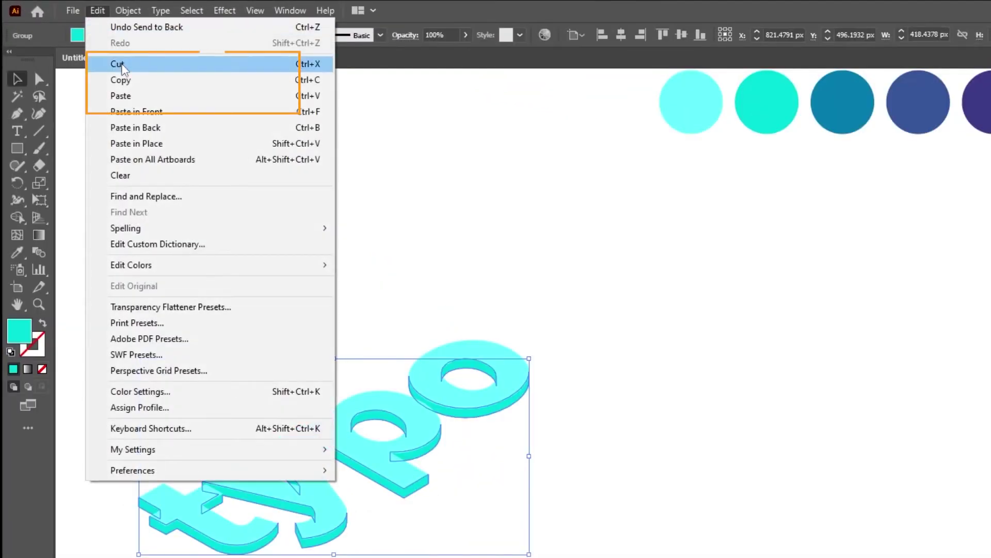
left_click(129, 81)
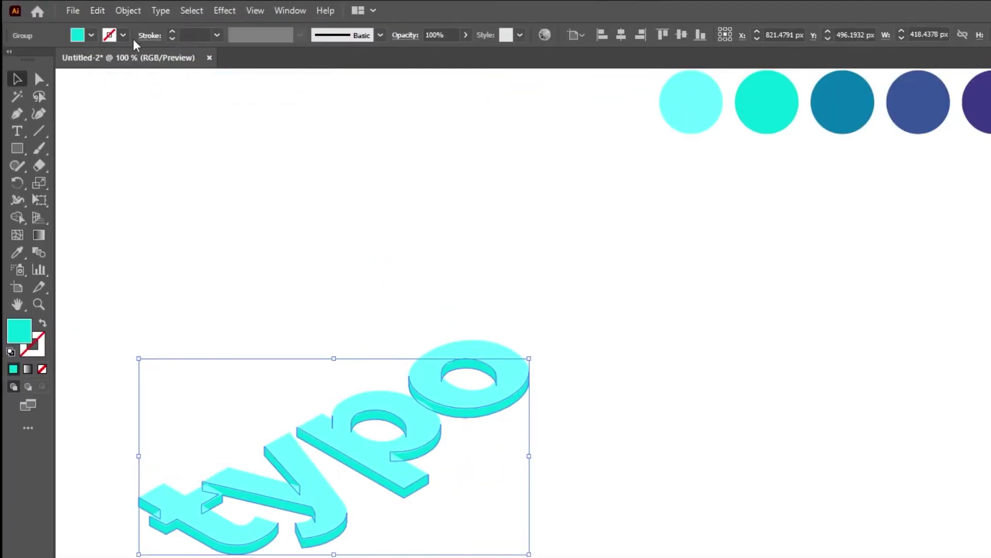
left_click(96, 15)
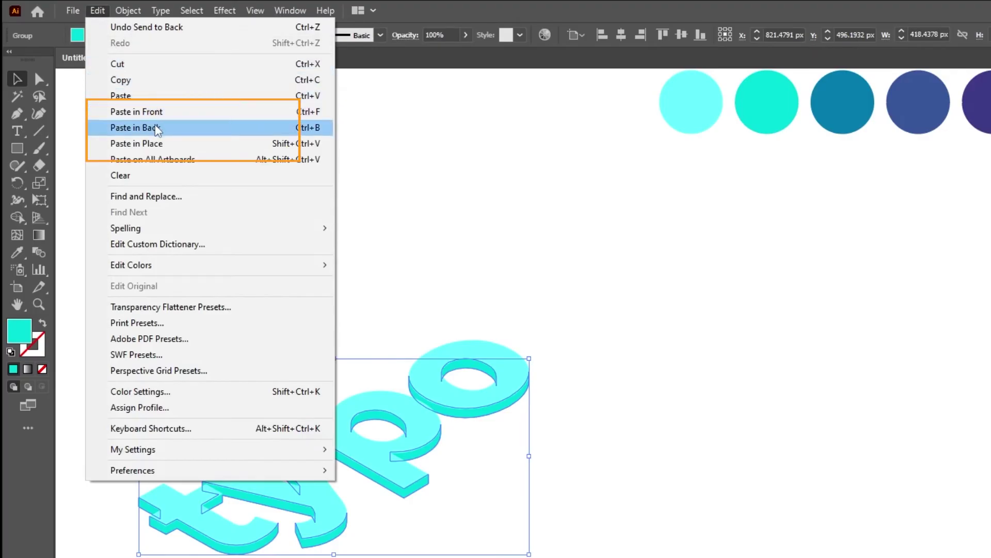
left_click(137, 126)
- Move the pasted side-face copy down by 10 px so it lines up beneath the original
key("shift+Down")
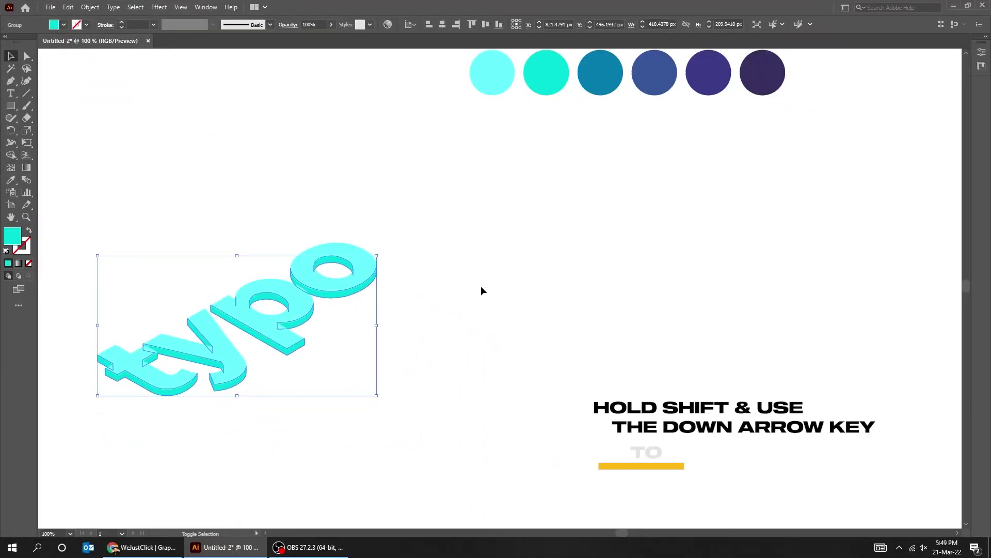
key("Down")
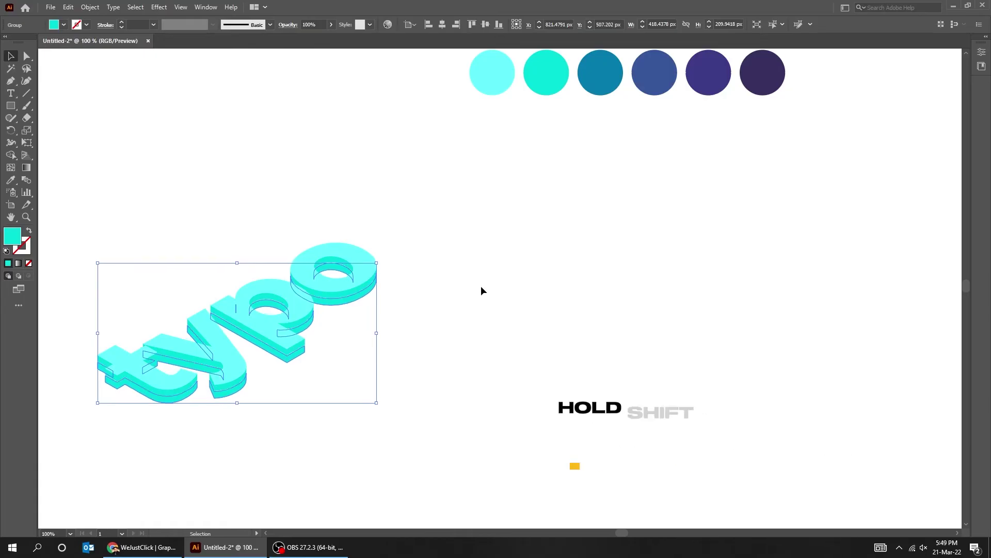
left_click(349, 353, "ctrl")
left_click_drag(421, 314, 385, 370)
left_click_drag(538, 269, 194, 376)
key("Up")
- Fill the lower side-face copy with the third palette colour, teal blue, using the Eyedropper, and deselect it
key("ctrl+minus")
key("i")
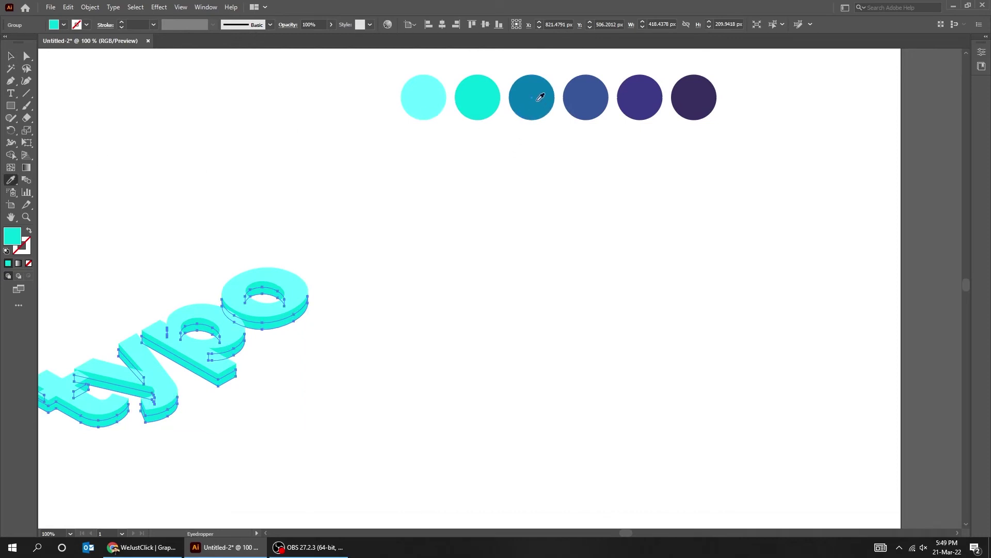
left_click(540, 97)
key("v")
left_click_drag(752, 166, 509, 125)
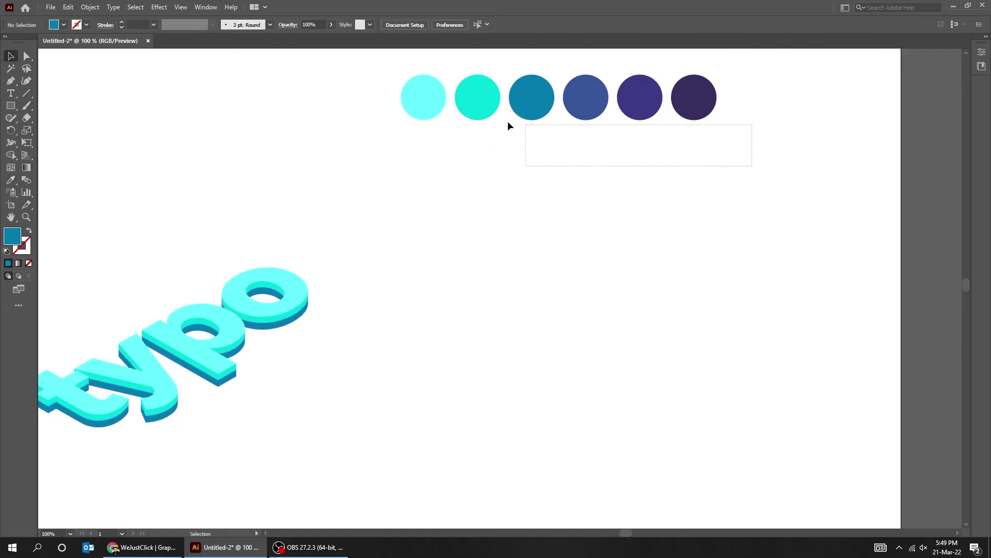
- Select all six palette circles and move them down beside the layered text
left_click_drag(411, 101, 411, 104)
left_click_drag(435, 104, 435, 248)
left_click_drag(424, 302, 424, 305)
left_click_drag(420, 239, 582, 173)
left_click_drag(513, 214, 471, 240)
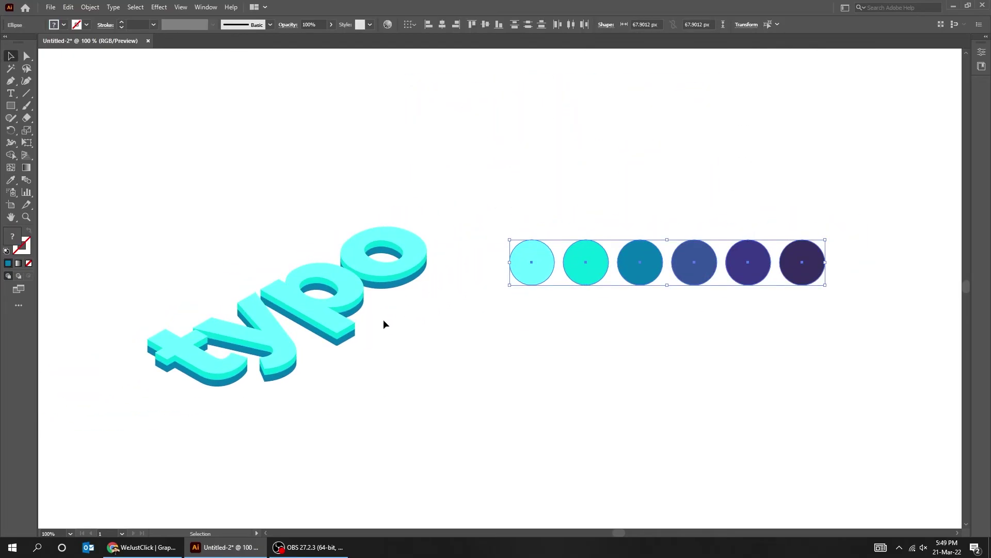
- Copy the teal blue side-face group at the bottom of the text and paste the copy in back
scroll(383, 319, "up", 2)
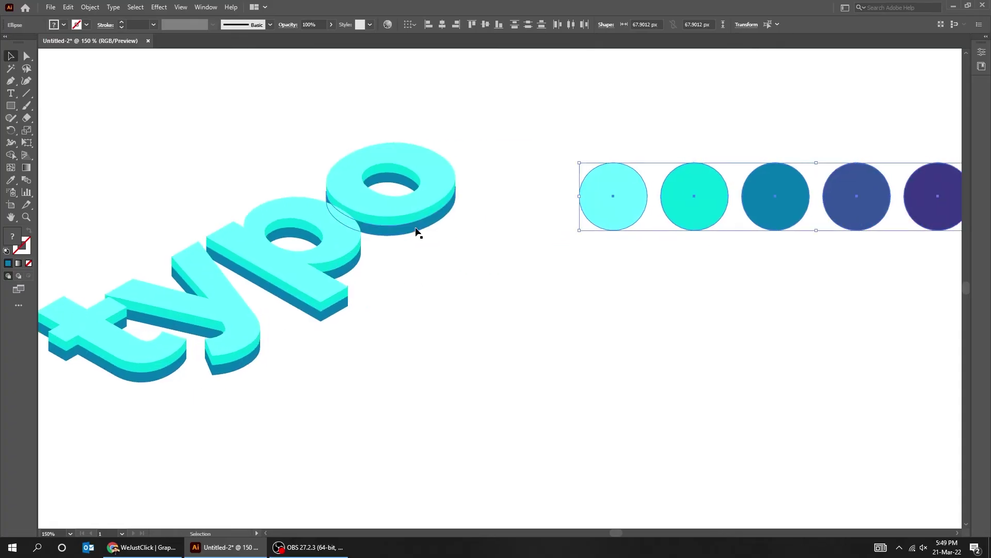
left_click(416, 231)
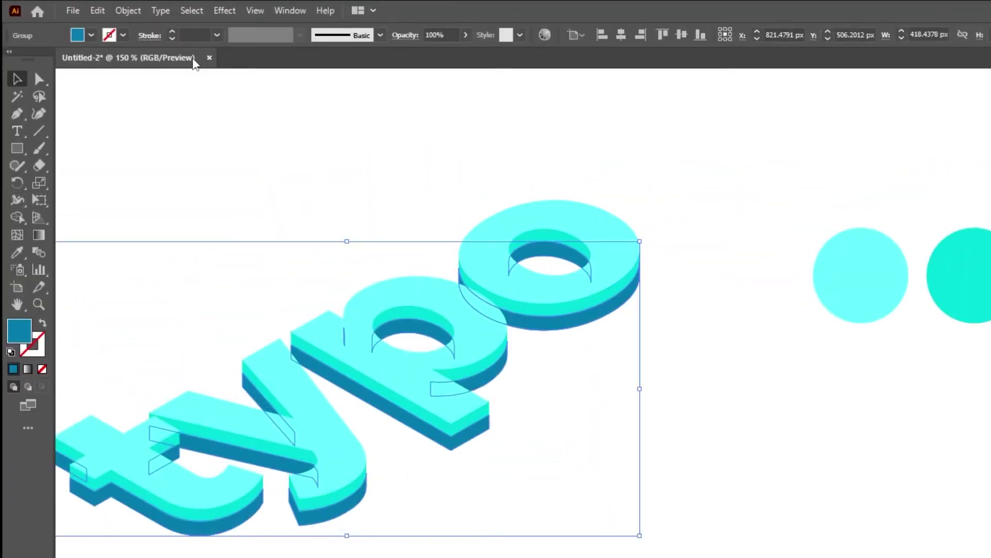
left_click(97, 11)
left_click(134, 86)
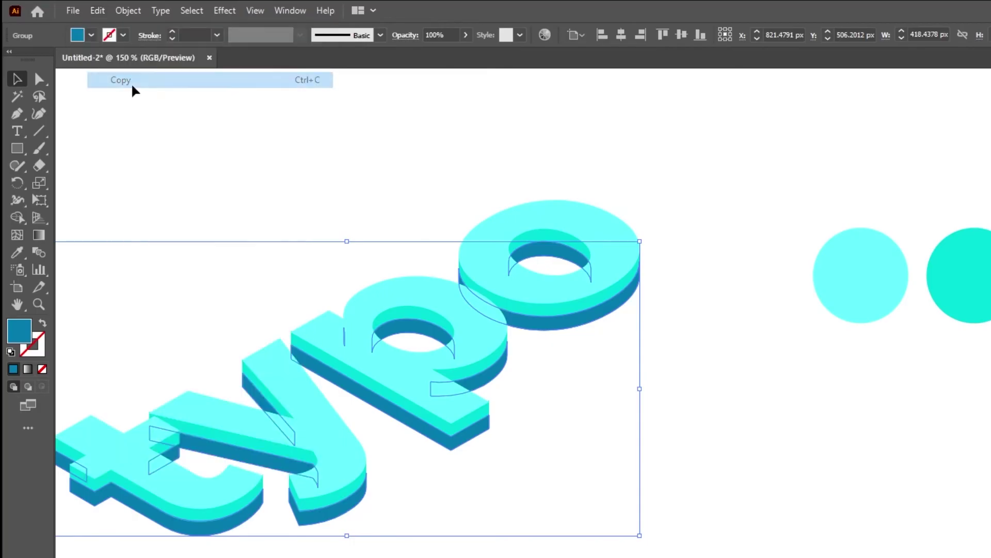
left_click(98, 11)
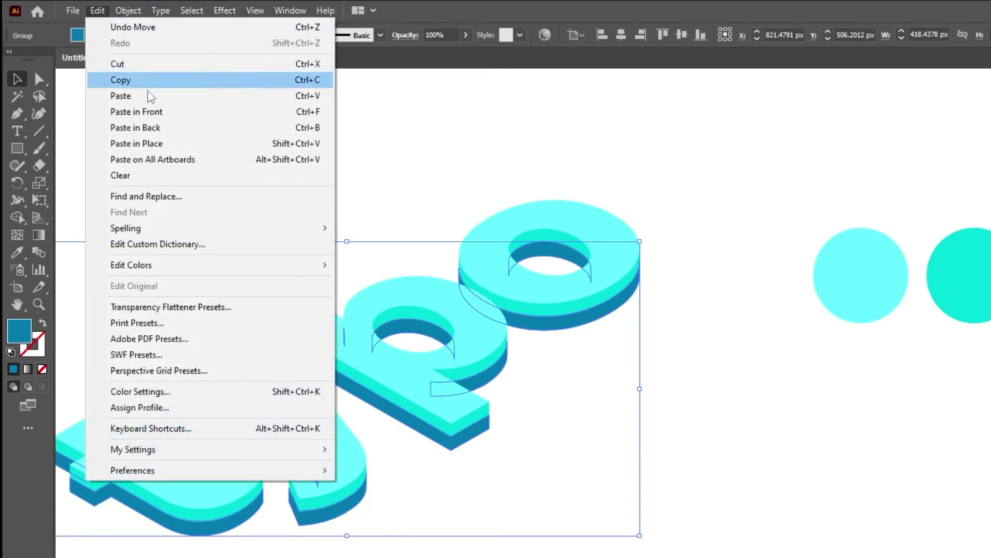
left_click(159, 129)
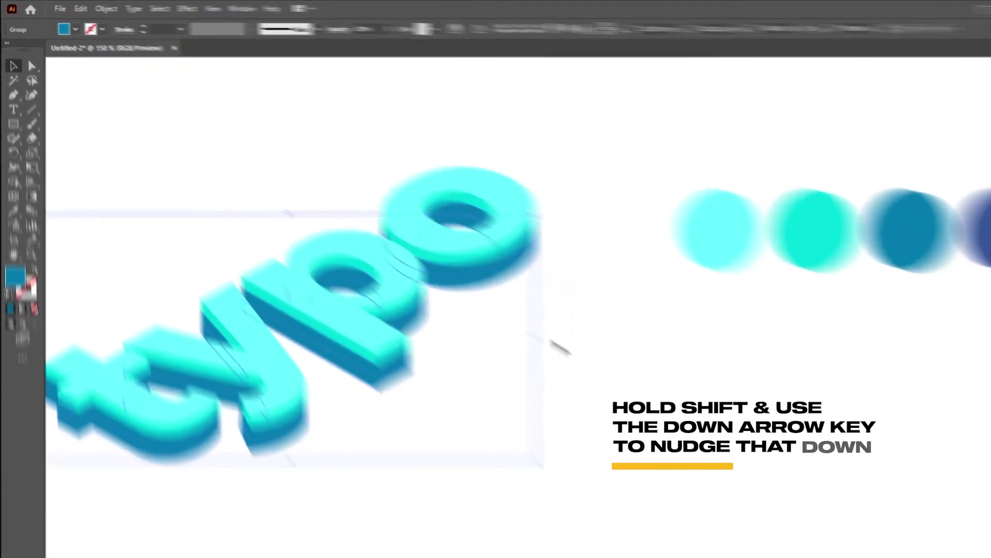
- Nudge the pasted teal blue copy down by 9 px so it sits directly beneath the original layer
key("shift+Down")
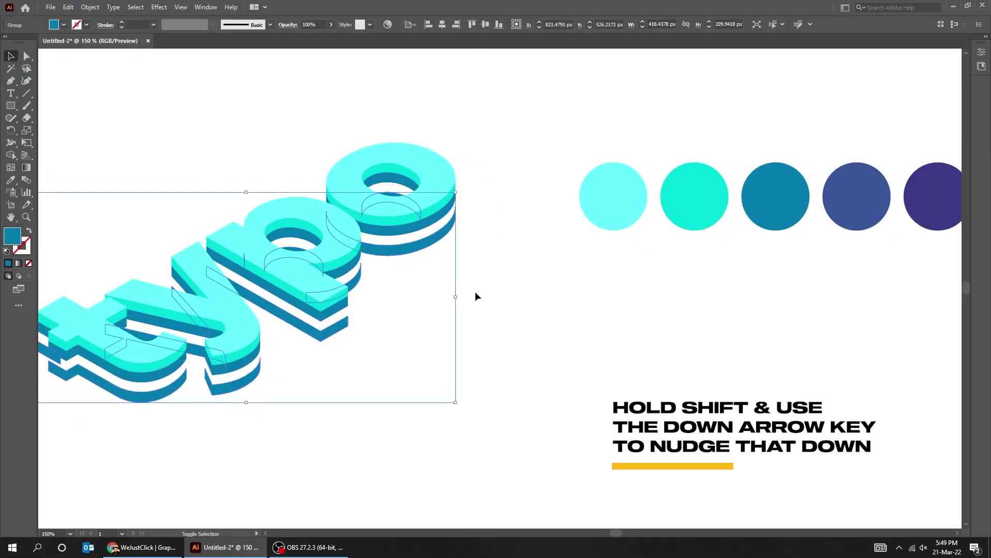
key("Down")
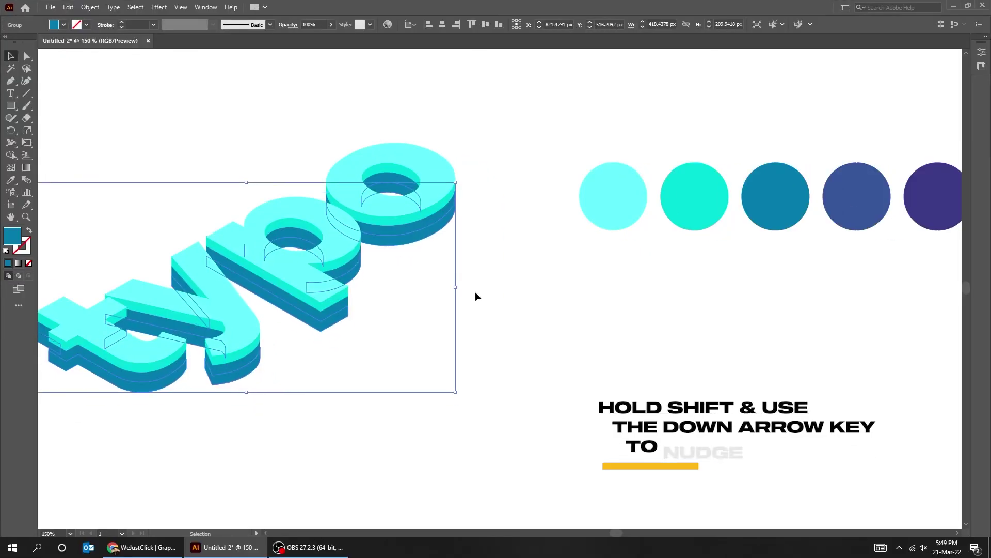
key("Up")
key("Up")
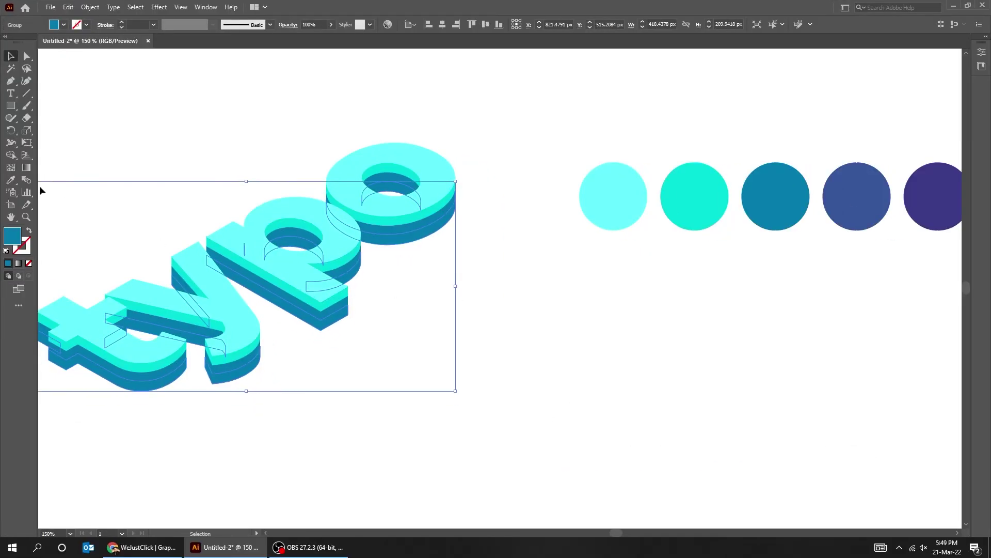
- Fill the lowest copy with the fourth palette colour, medium blue, using the Eyedropper, and deselect it
left_click(11, 180)
left_click(849, 178)
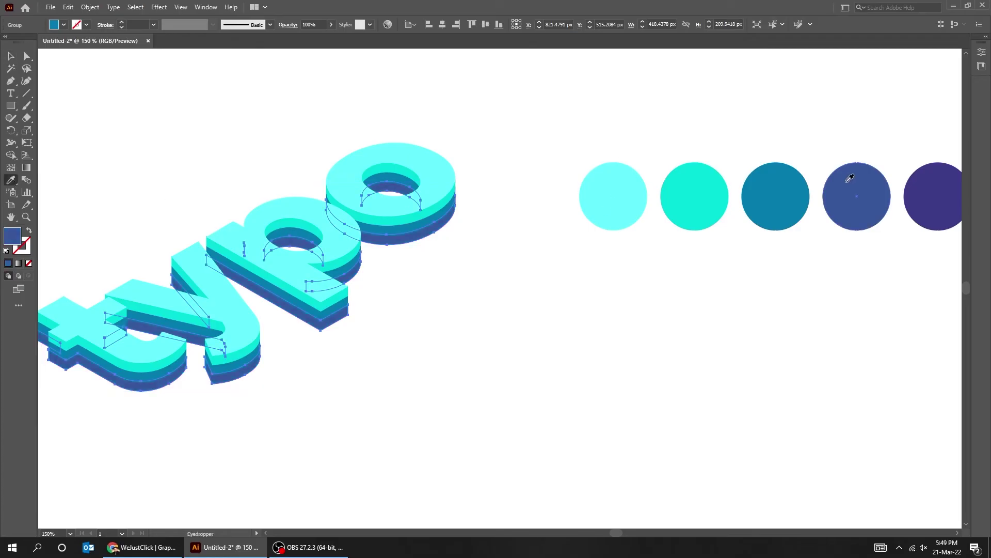
key("v")
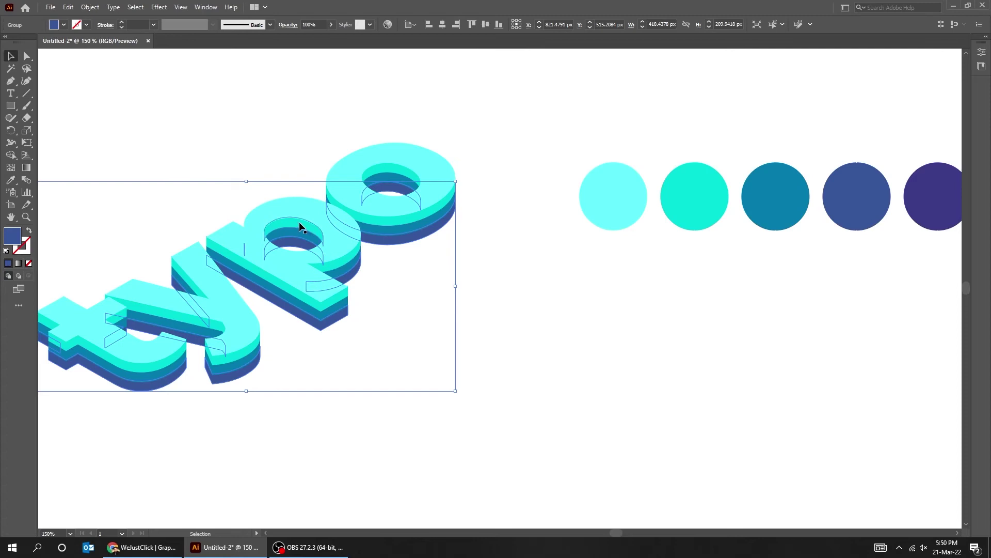
left_click(442, 331)
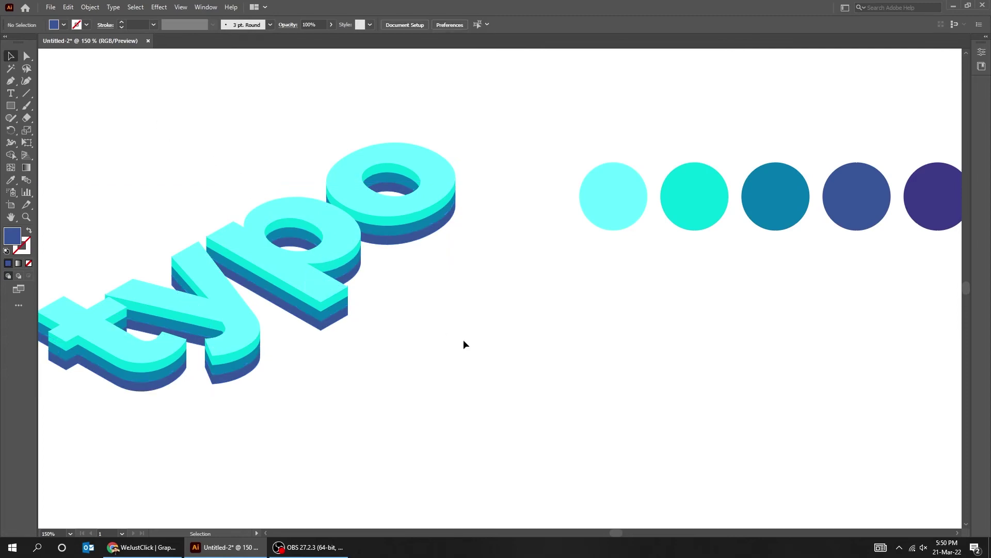
- Copy the medium blue bottom layer of the text and paste the copy in back
left_click(423, 236)
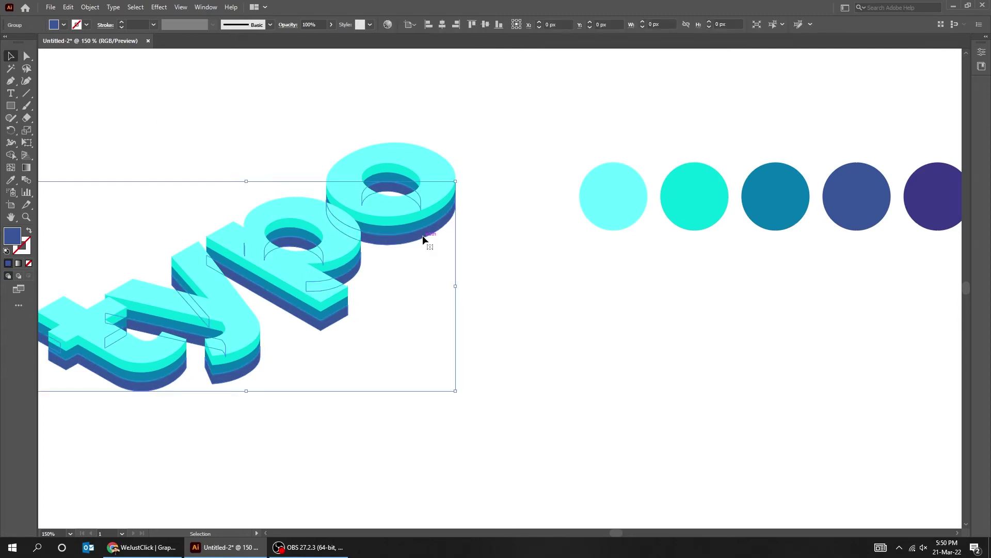
left_click(68, 6)
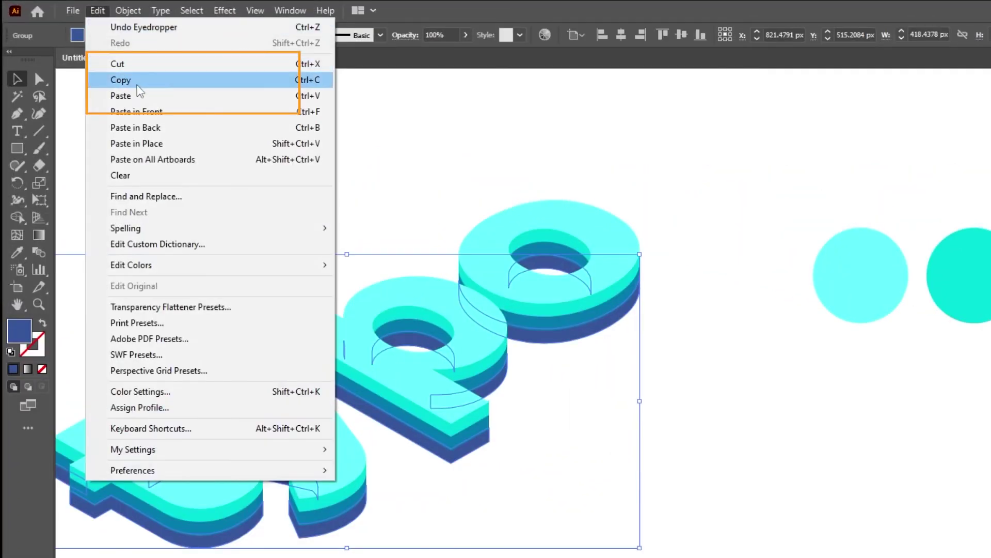
left_click(140, 84)
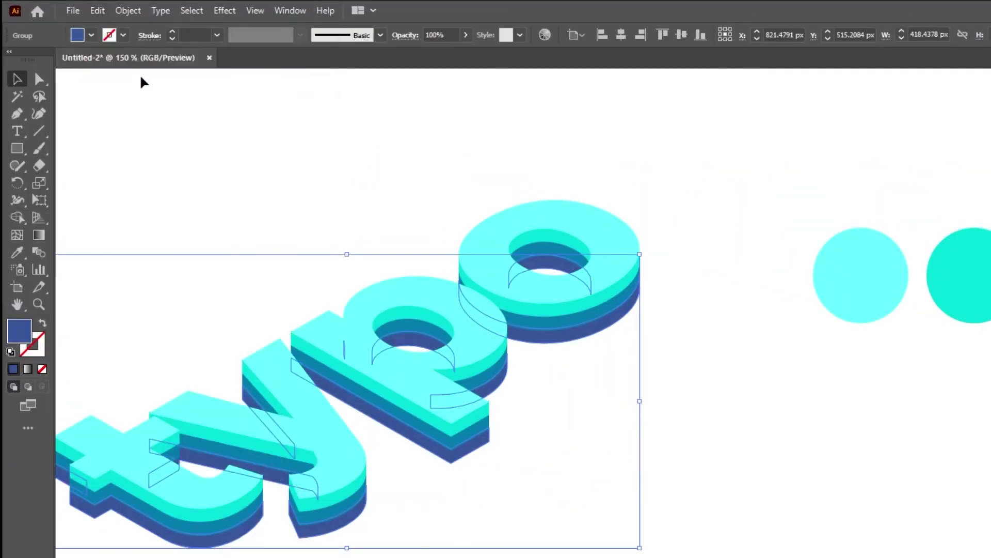
left_click(98, 10)
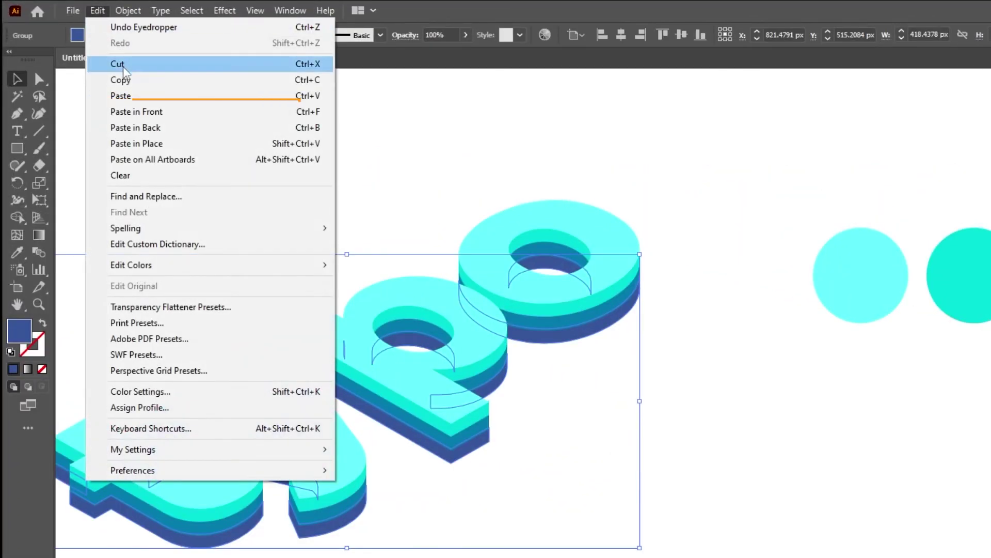
left_click(157, 128)
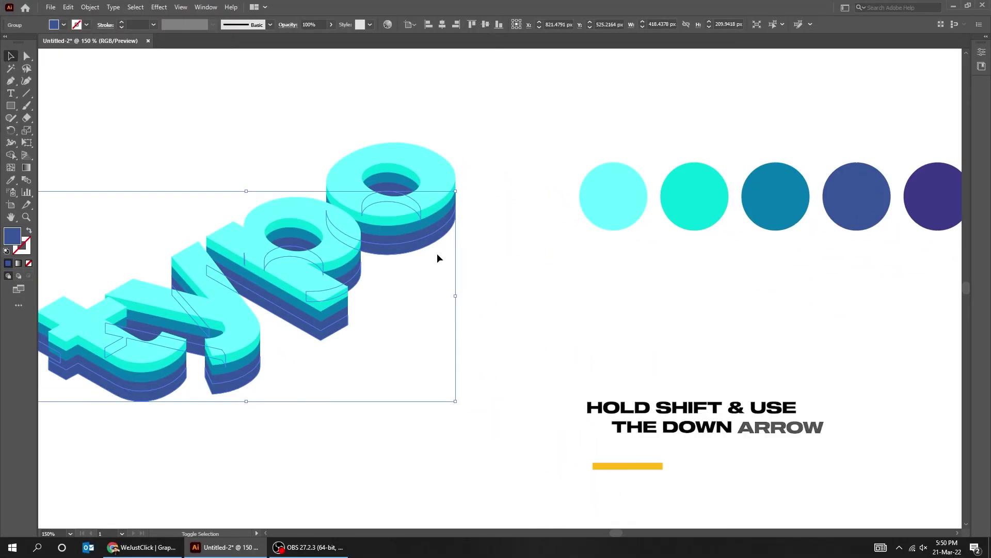
- Nudge the pasted medium blue copy down by 9 px to line up under the layer above
key("shift+Down")
key("shift+Down")
key("Down")
key("Up")
key("Up")
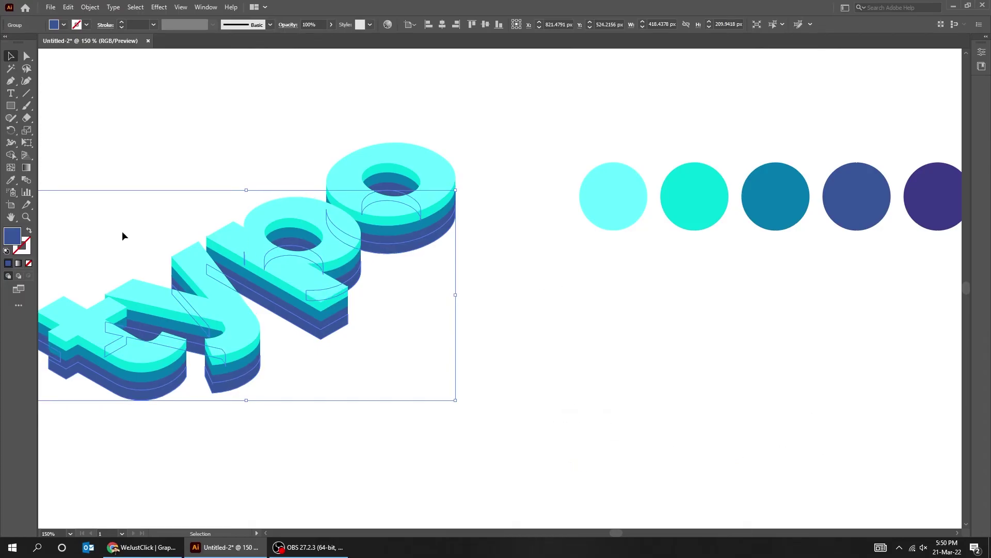
- Fill the new bottom layer with the fifth palette colour, purple, using the Eyedropper
left_click(10, 180)
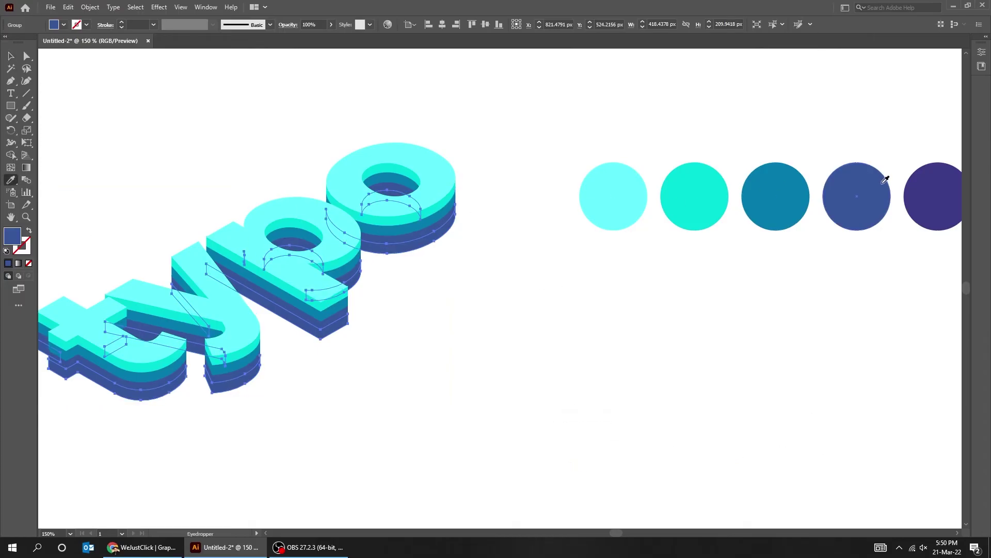
left_click(939, 189)
key("v")
- Scale down the row of six palette circles, place it beside the upper part of the letter o, and deselect it
scroll(873, 268, "right", 2)
left_click_drag(924, 253, 665, 209)
left_click_drag(510, 190, 464, 221)
left_click_drag(894, 192, 720, 215)
left_click_drag(589, 227, 567, 138)
left_click_drag(496, 236, 626, 249)
left_click(616, 255)
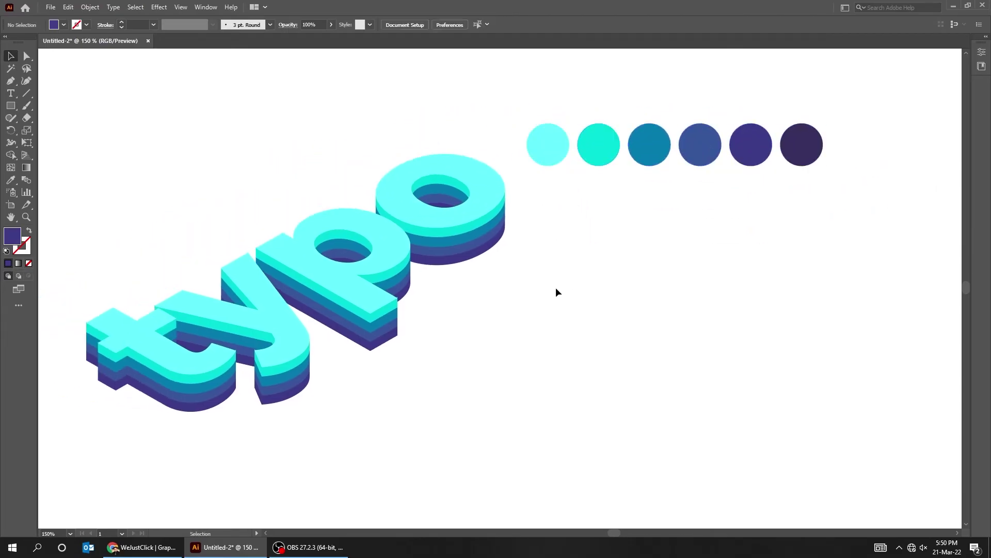
- Copy the purple bottom layer, paste the copy in back, and nudge it down by 10 px
left_click(474, 261)
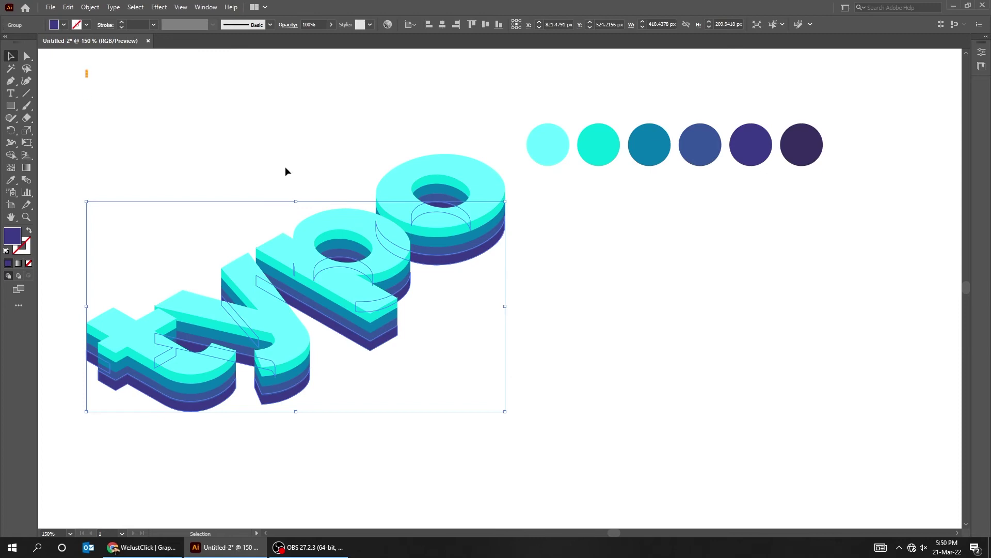
left_click(68, 7)
left_click(109, 57)
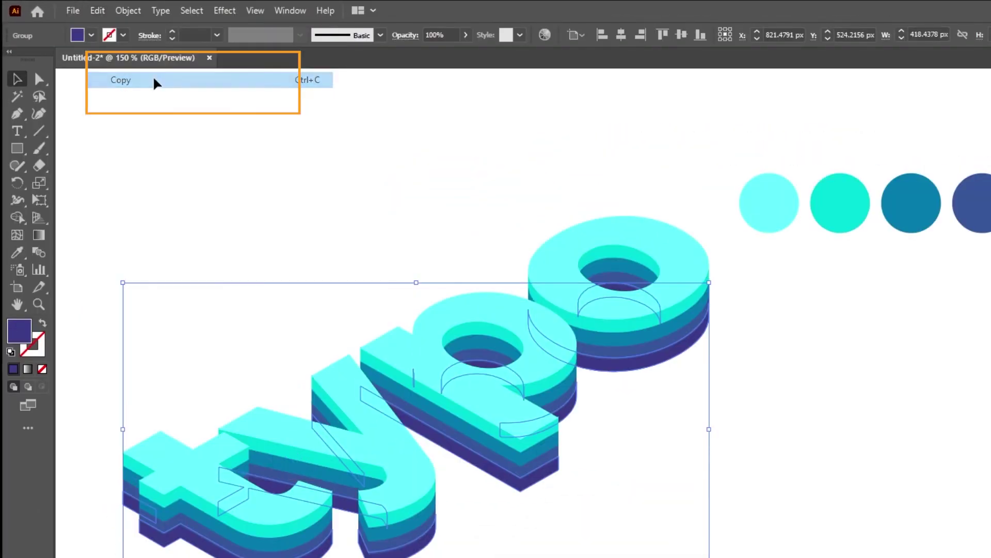
left_click(98, 11)
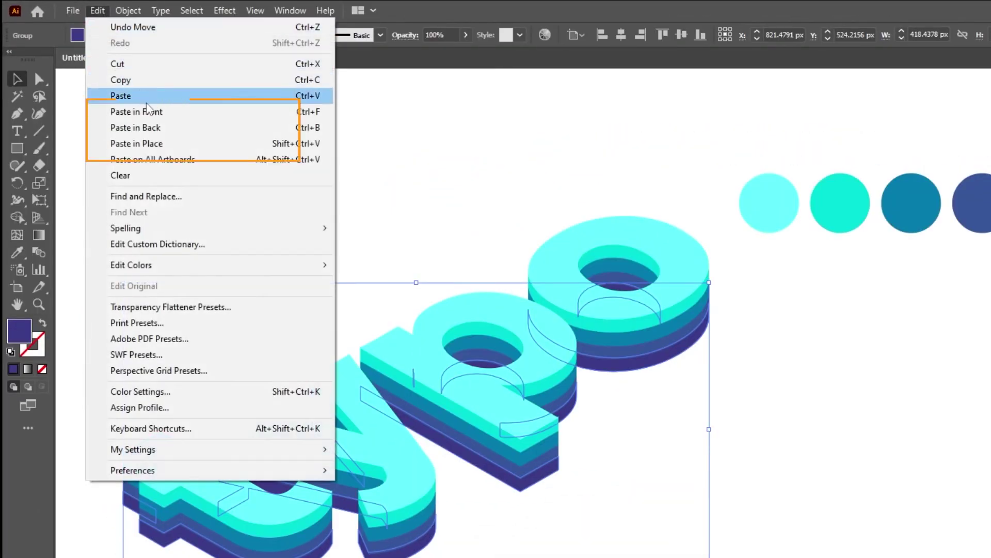
left_click(155, 128)
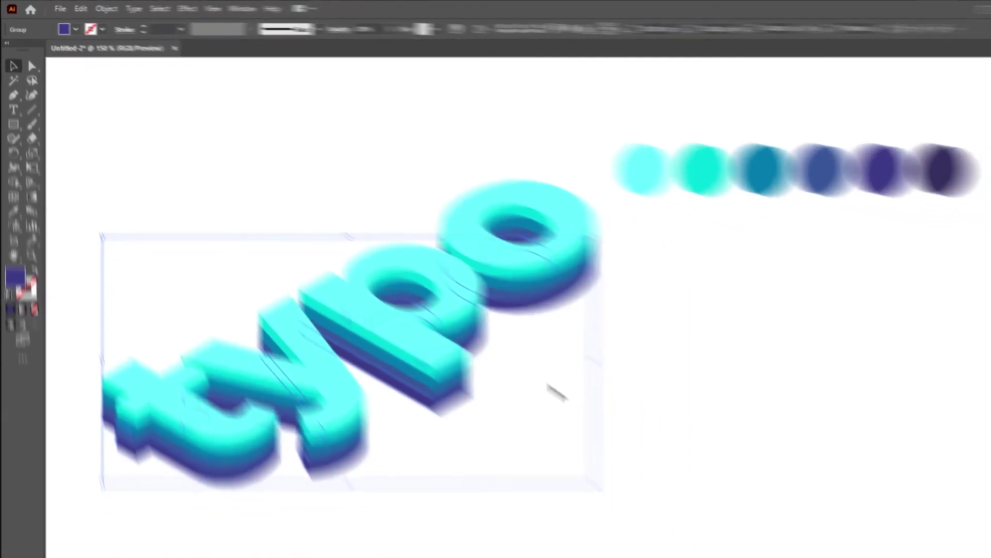
key("shift+Down")
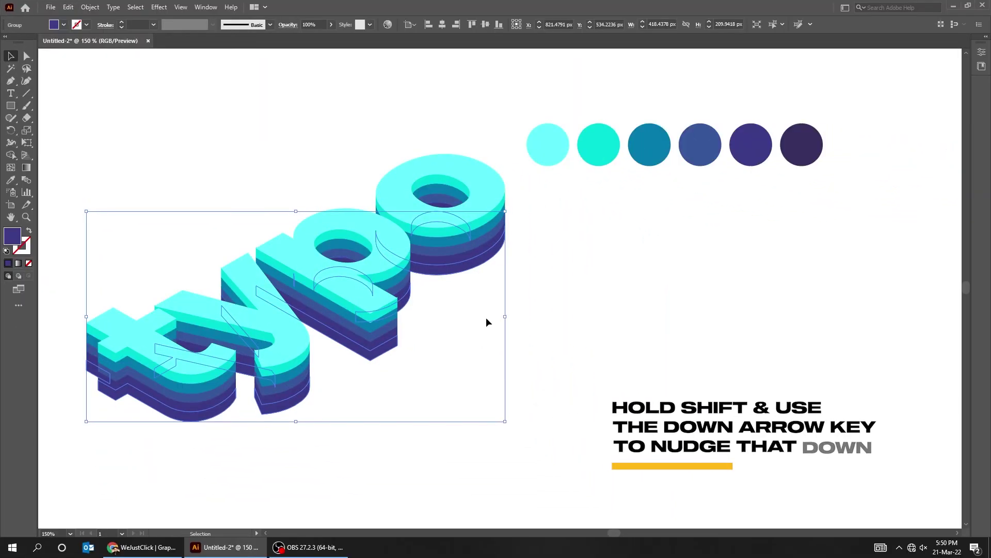
- Fill the lowest copy with the sixth palette colour, dark purple, using the Eyedropper, and deselect it
key("i")
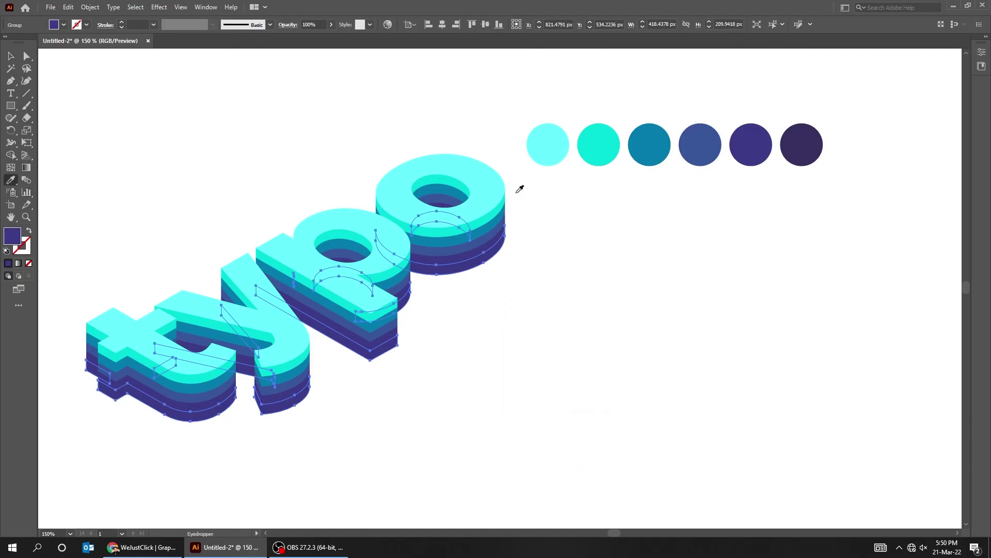
left_click(803, 143)
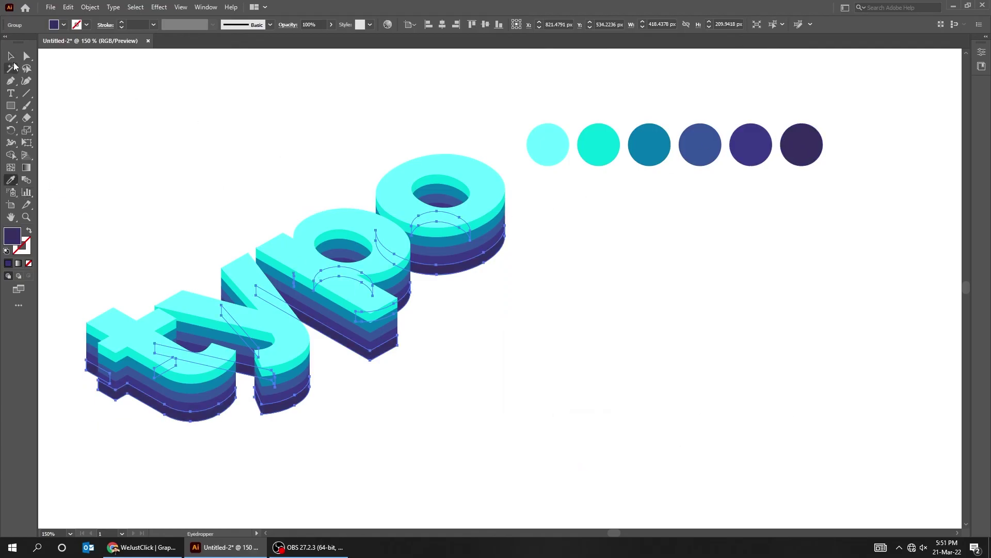
left_click(13, 58)
left_click(487, 342)
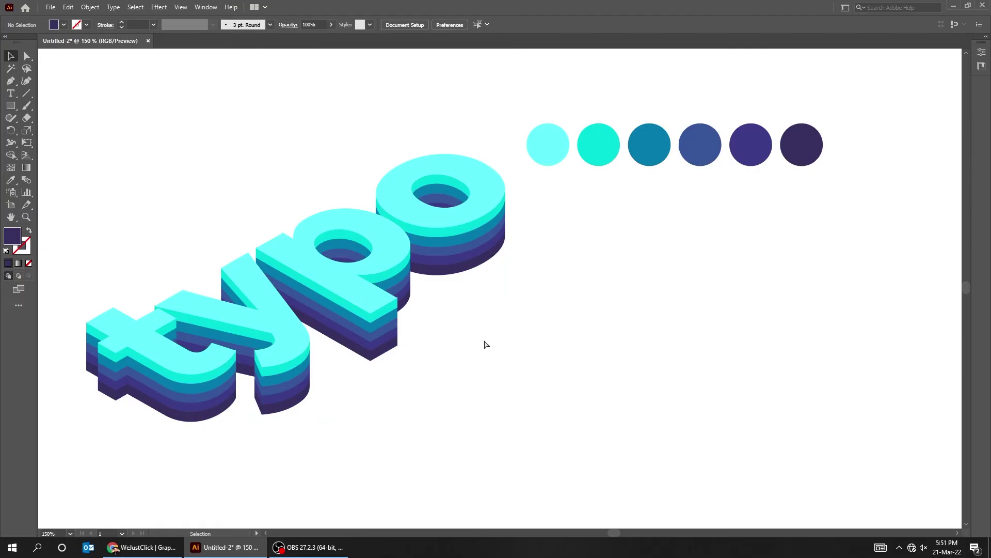
- Select all layers of the finished text and move them together up and to the left, away from the palette
scroll(461, 317, "up", 1)
left_click_drag(497, 305, 574, 343)
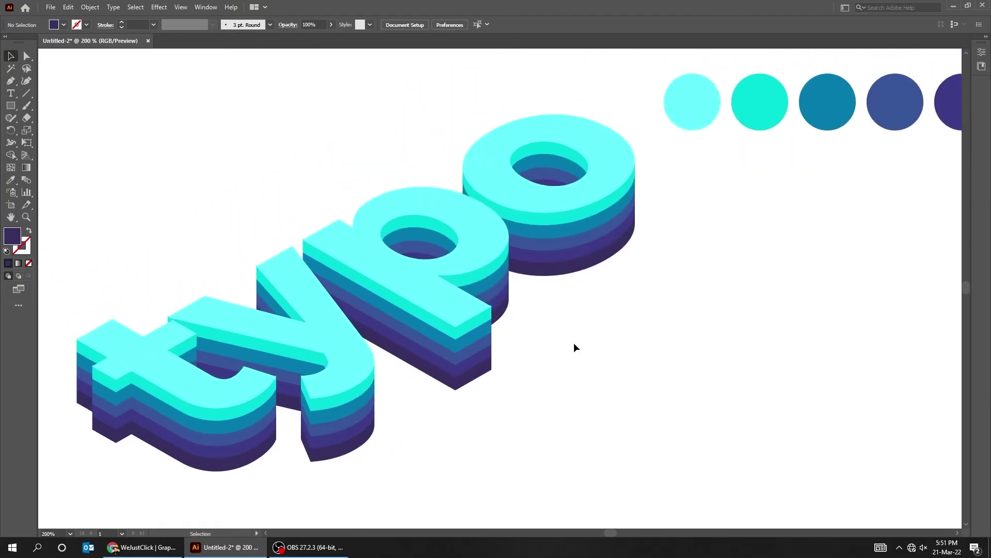
key("ctrl+minus")
key("ctrl+minus")
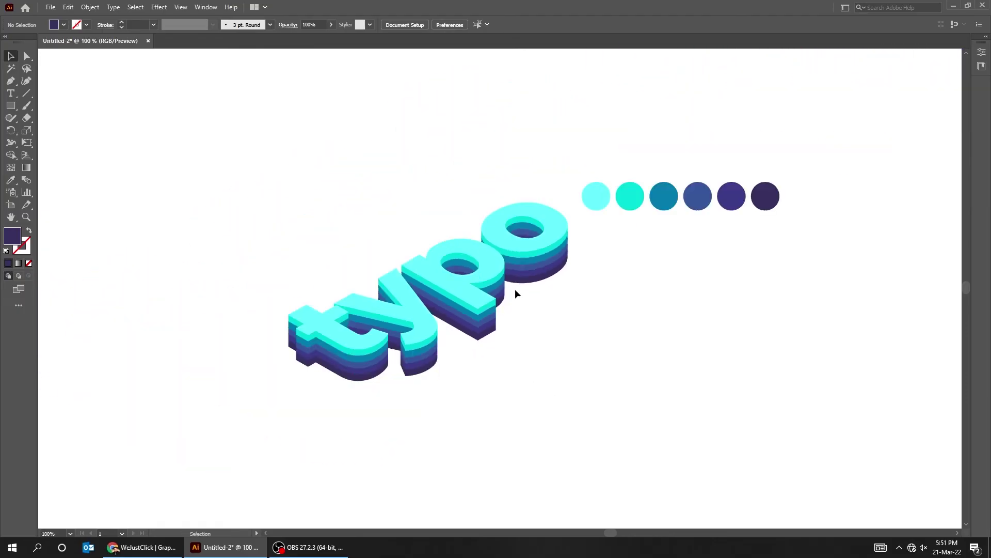
left_click_drag(342, 204, 513, 385)
left_click_drag(468, 306, 352, 227)
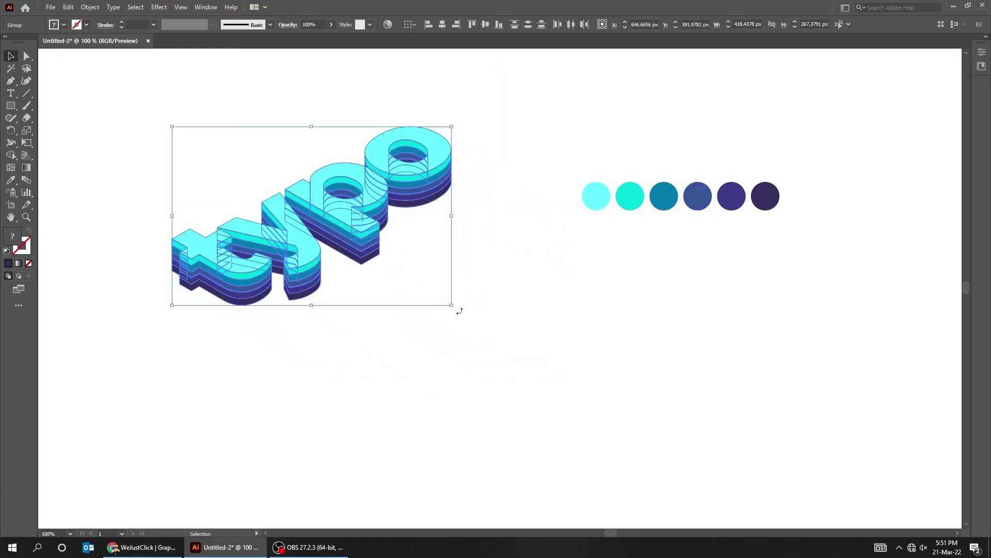
- Scale up the complete layered text on the artboard and group all its layers
left_click_drag(452, 305, 565, 376)
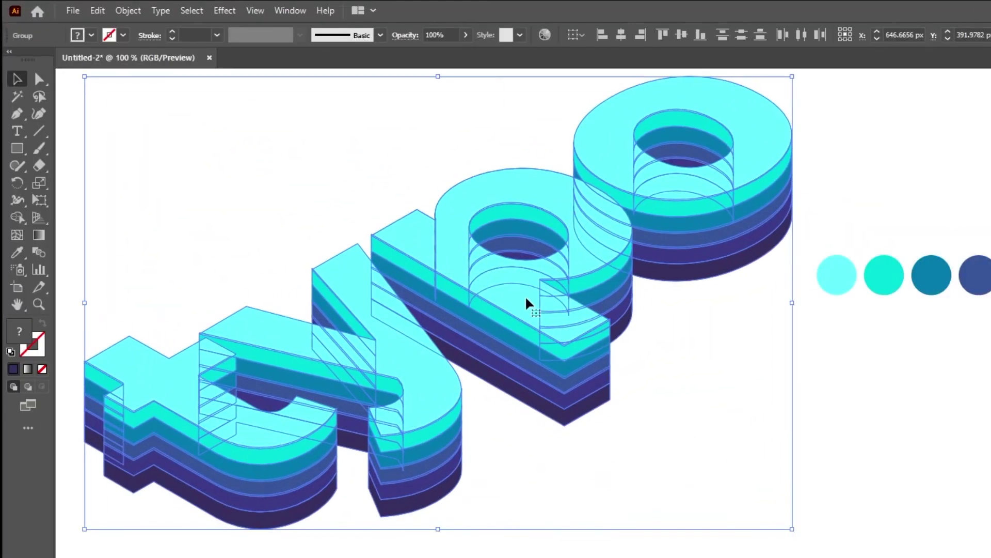
left_click_drag(527, 302, 550, 362)
left_click_drag(743, 312, 716, 293)
left_click(127, 12)
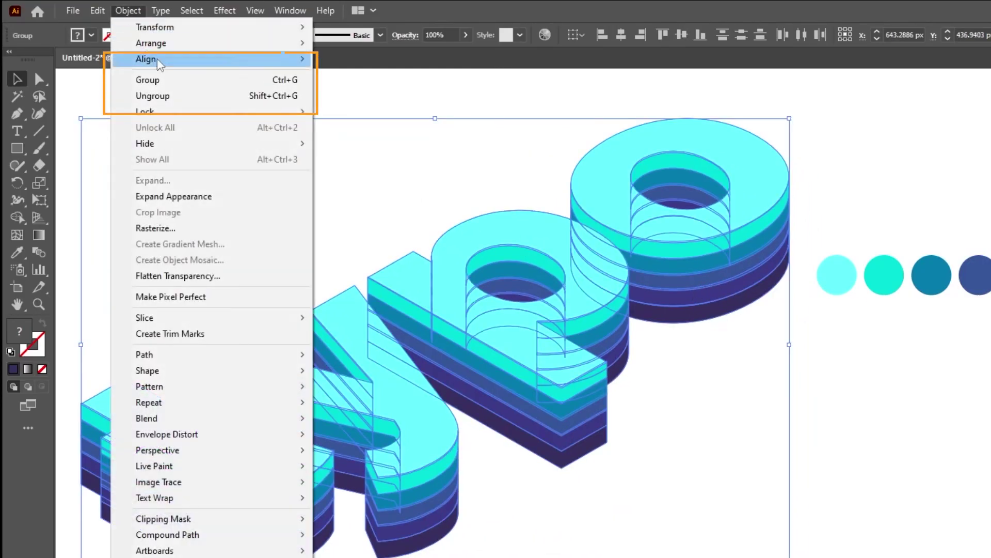
left_click(155, 80)
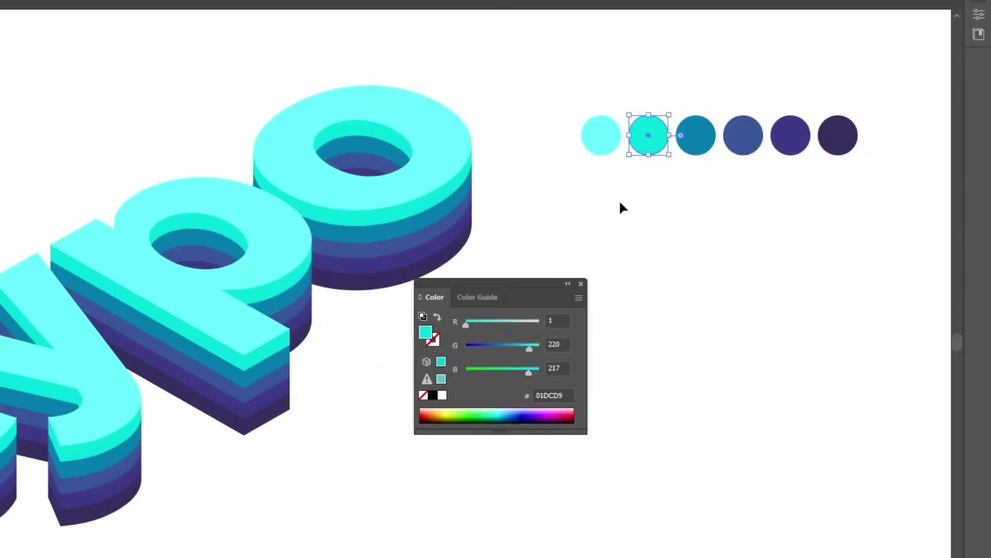
- Examine the RGB and hex values of each of the six palette circles in turn, then deselect and close the colour readout
left_click(718, 143)
left_click(610, 143)
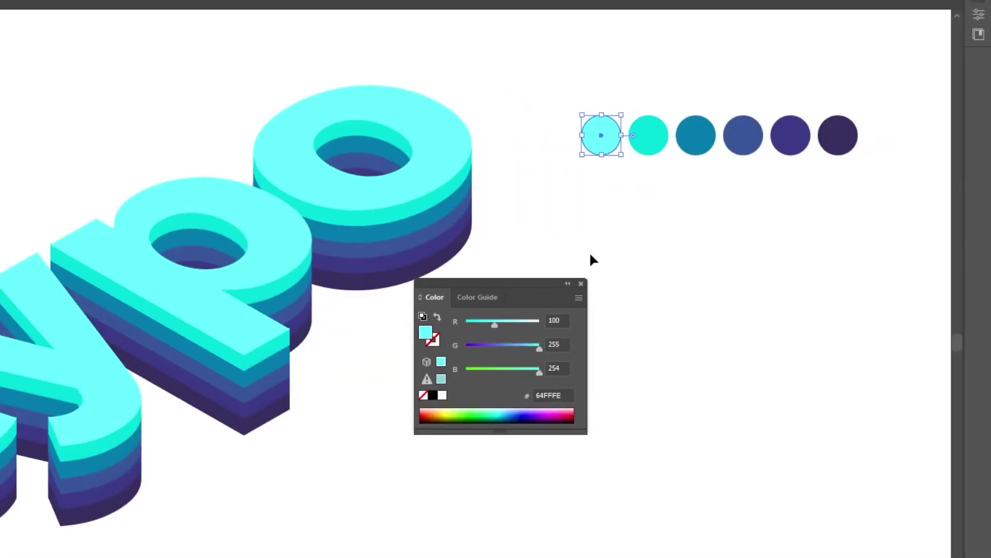
left_click(645, 138)
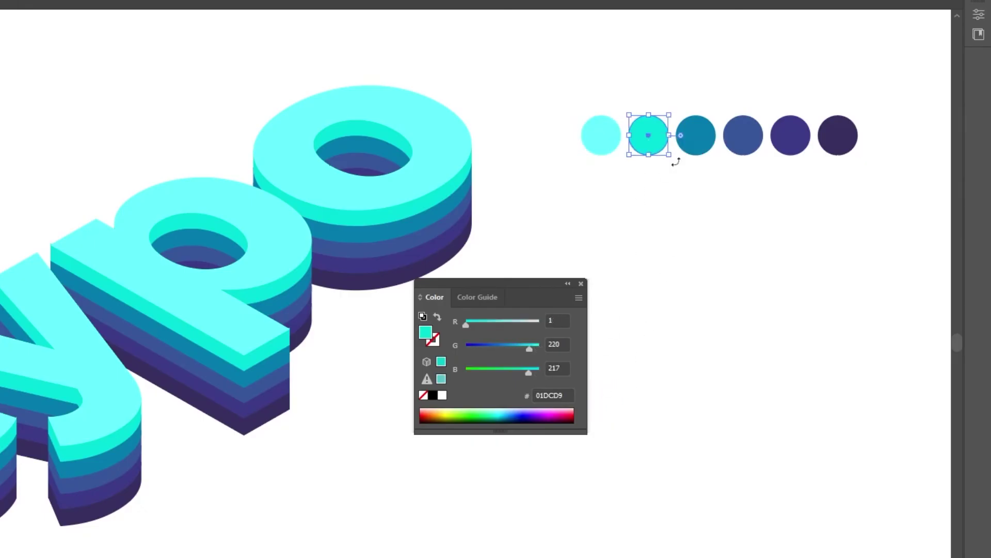
left_click(695, 149)
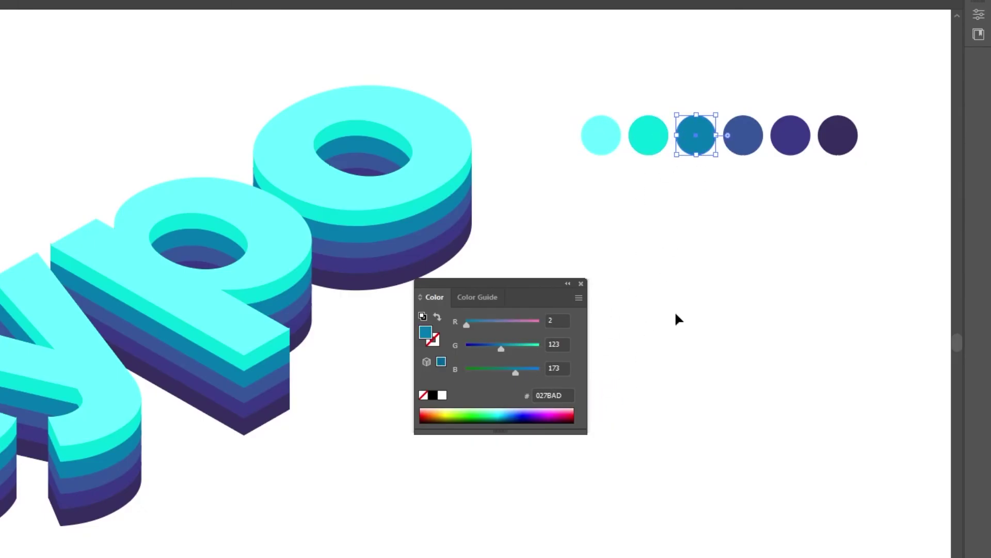
left_click(755, 154)
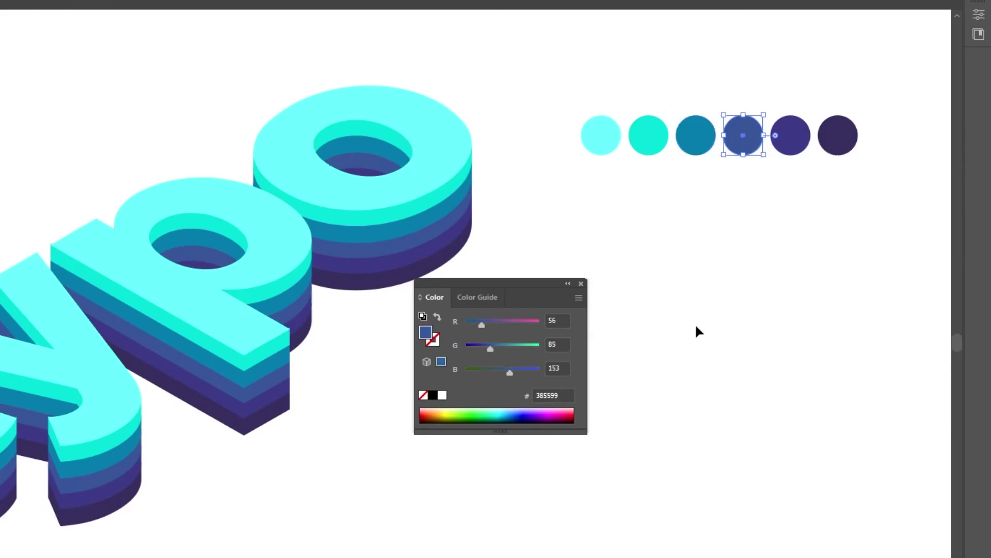
left_click(794, 152)
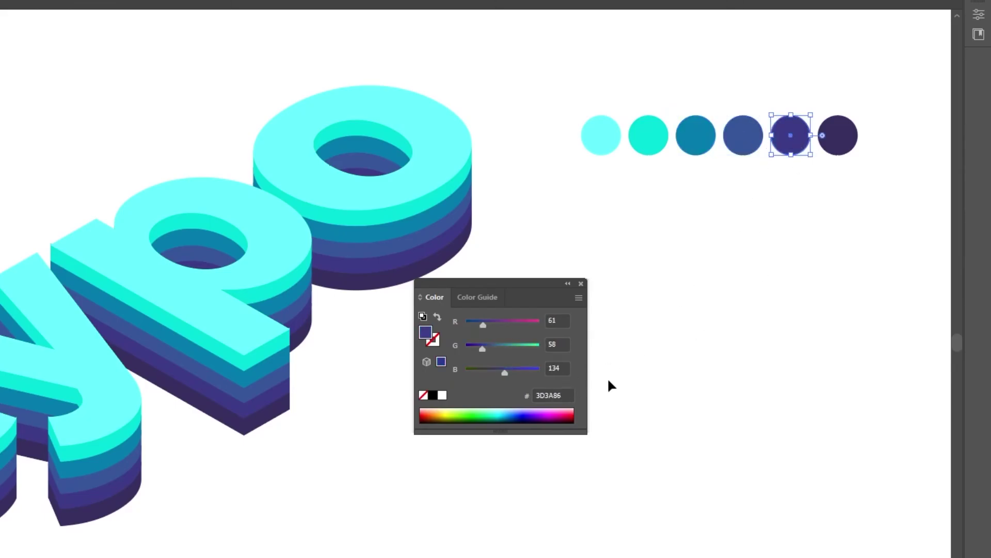
left_click(824, 148)
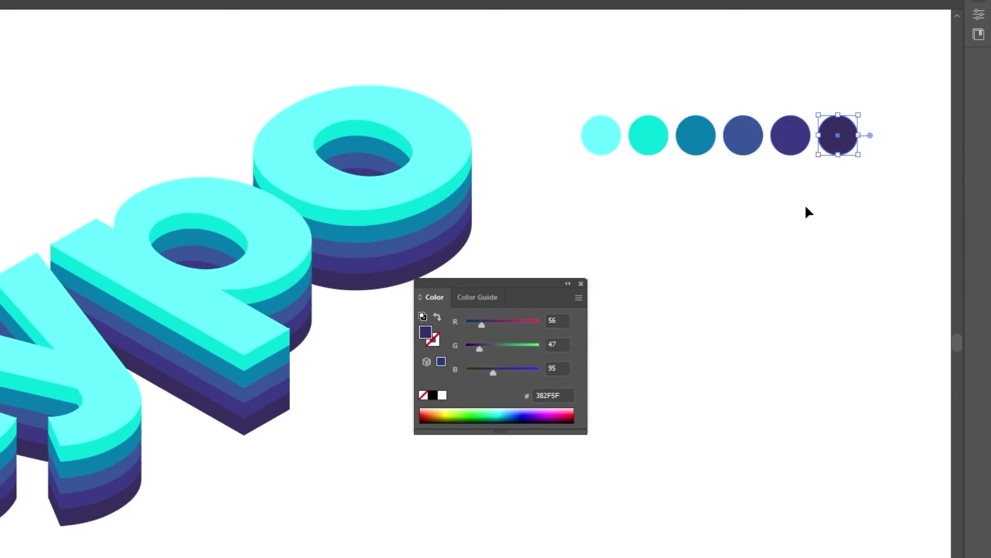
left_click(717, 285)
left_click(581, 284)
- Select all six palette circles beside the text and delete them
key("space")
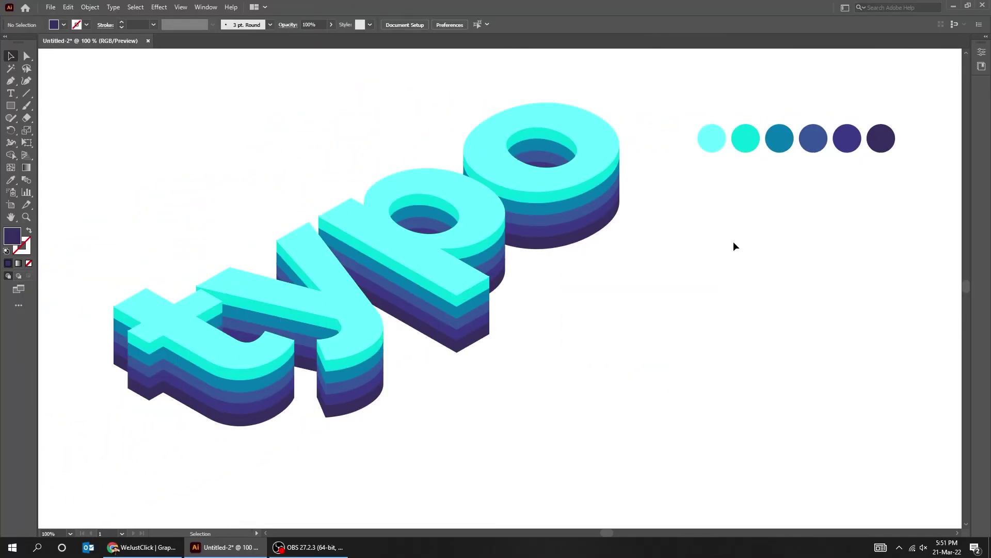
left_click_drag(659, 262, 692, 274)
key("ctrl+minus")
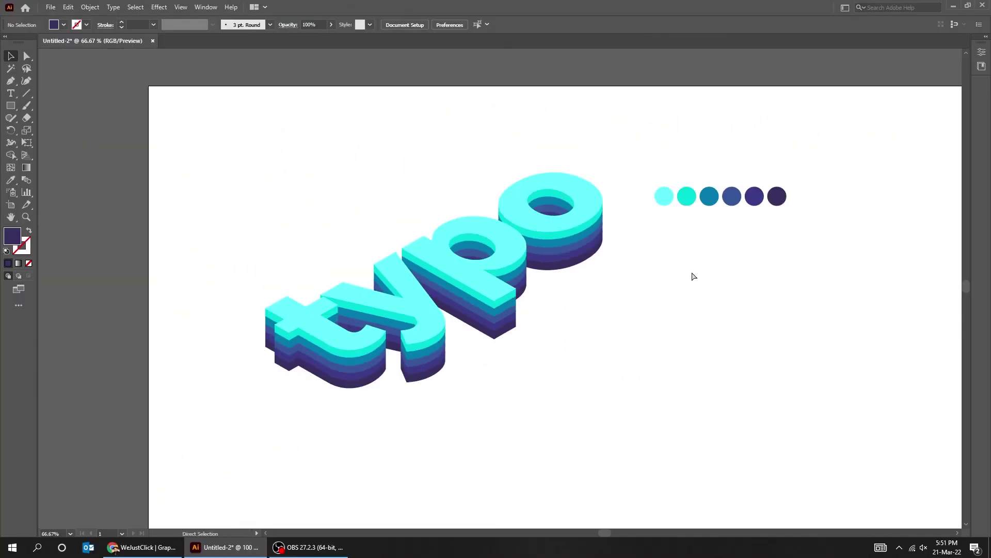
left_click_drag(649, 172, 820, 239)
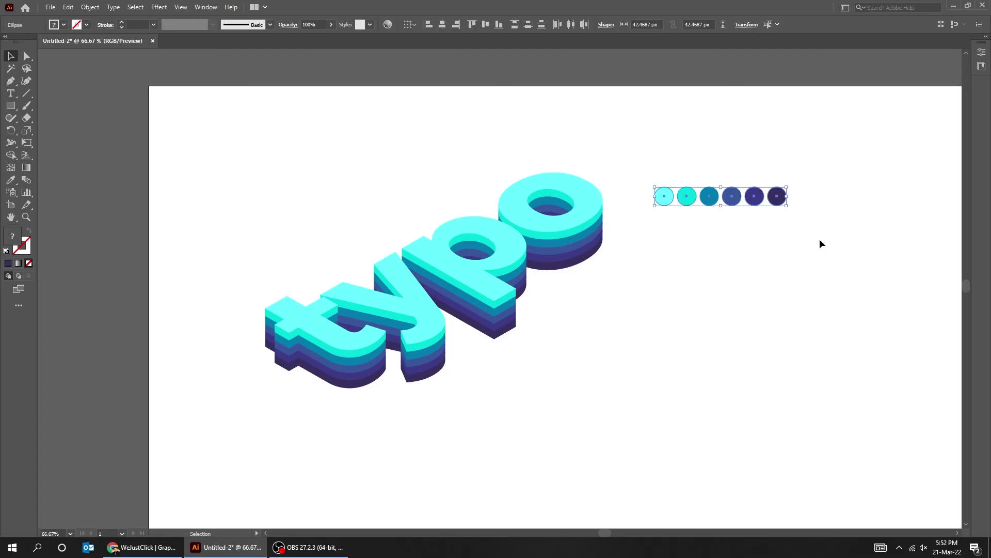
key("Delete")
- Select the grouped typo text and move it a little closer to the middle of the artboard
key("Tab")
left_click_drag(172, 143, 524, 401)
left_click_drag(384, 268, 439, 285)
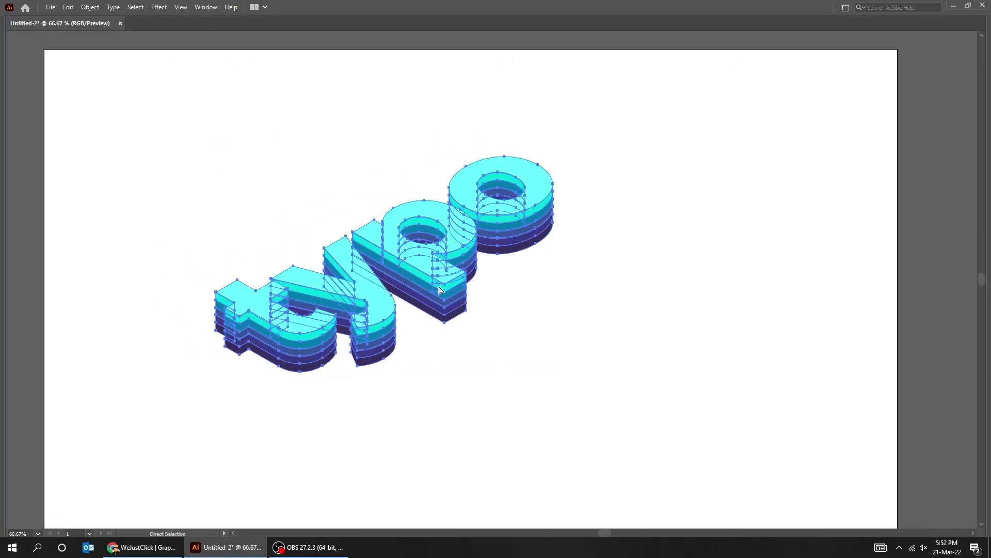
- Centre the text group horizontally and vertically using Align to Artboard
key("ctrl+minus")
left_click_drag(515, 289, 373, 271)
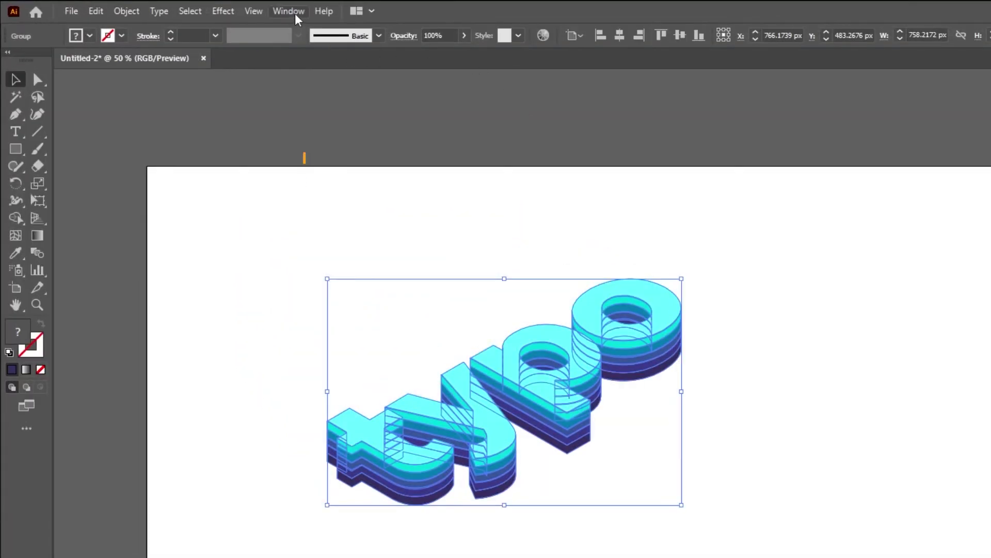
left_click(297, 16)
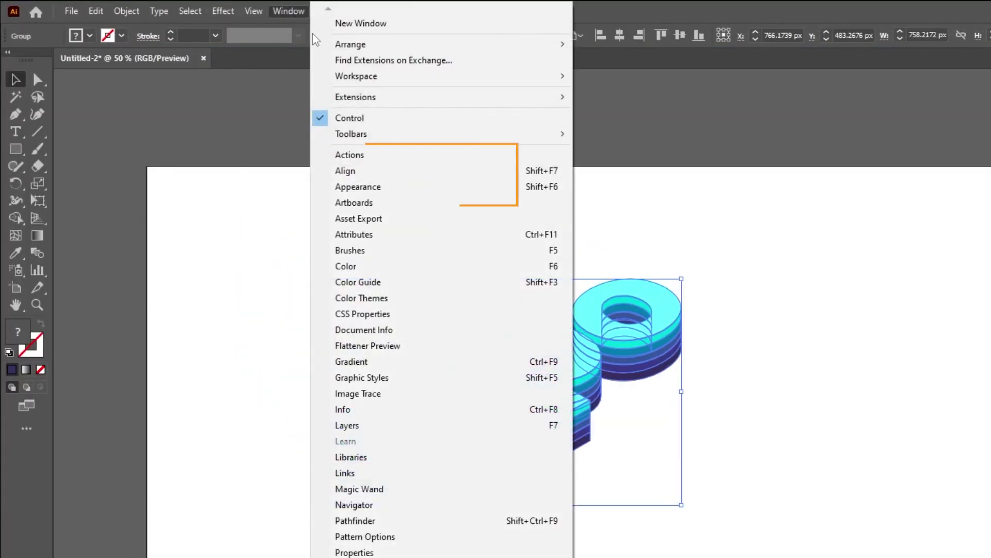
left_click(380, 176)
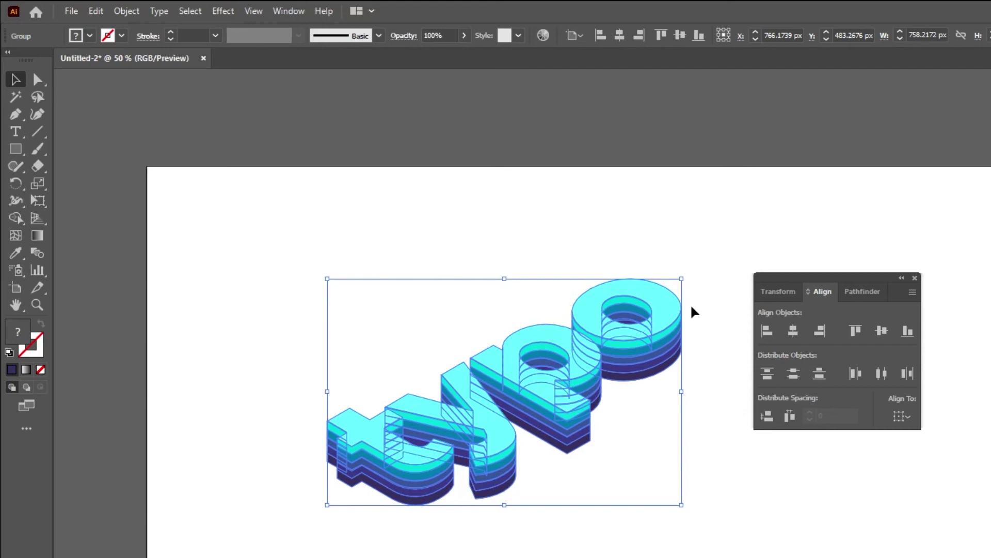
left_click(805, 274)
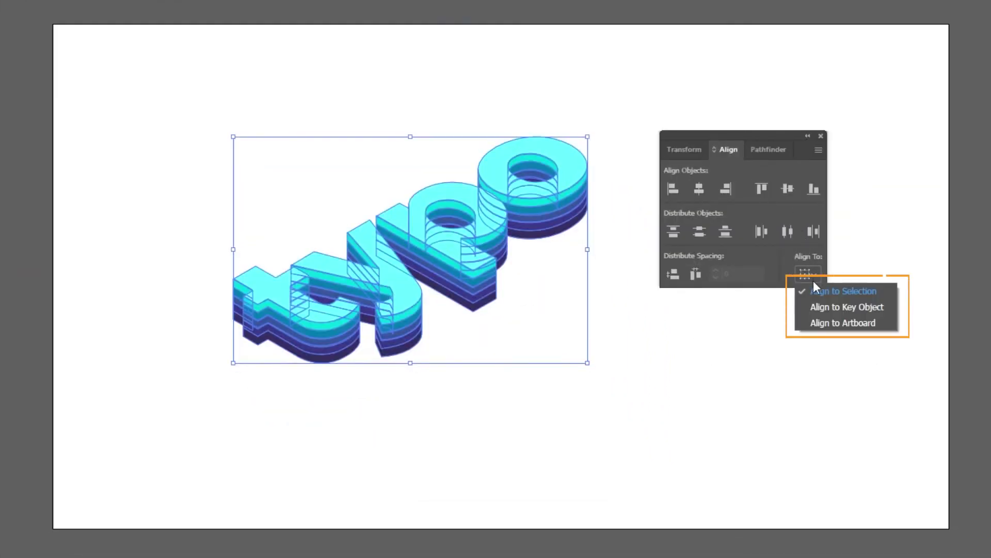
left_click(847, 323)
left_click(699, 189)
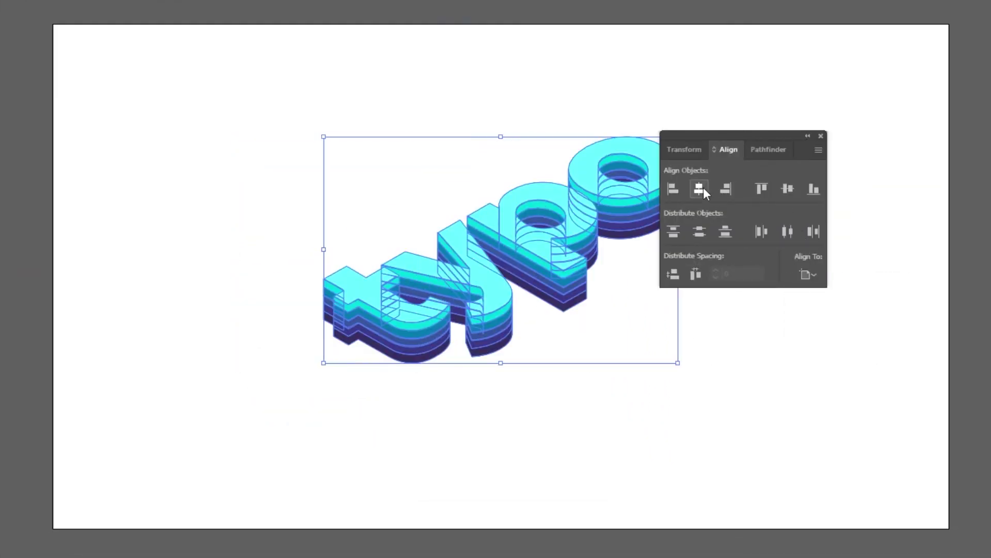
left_click(788, 189)
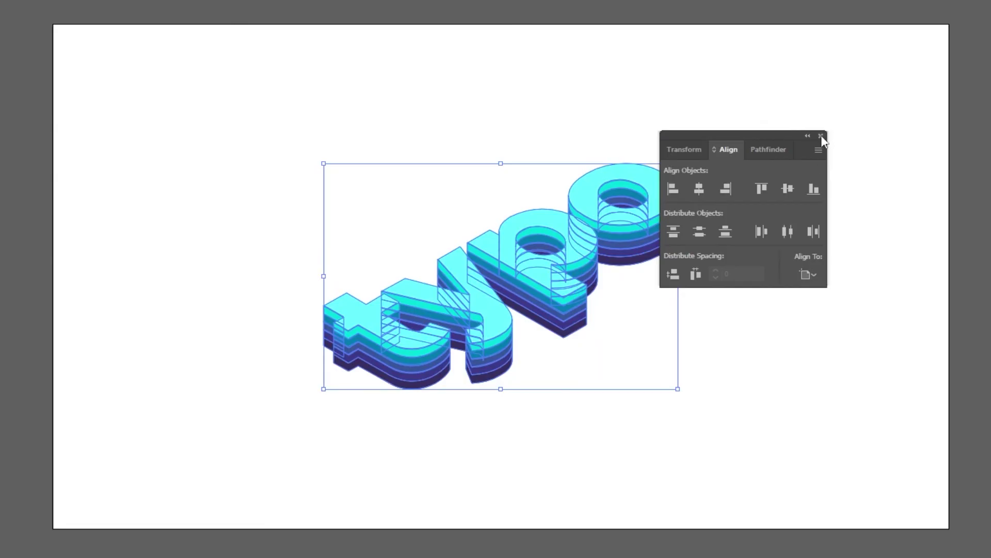
left_click(821, 136)
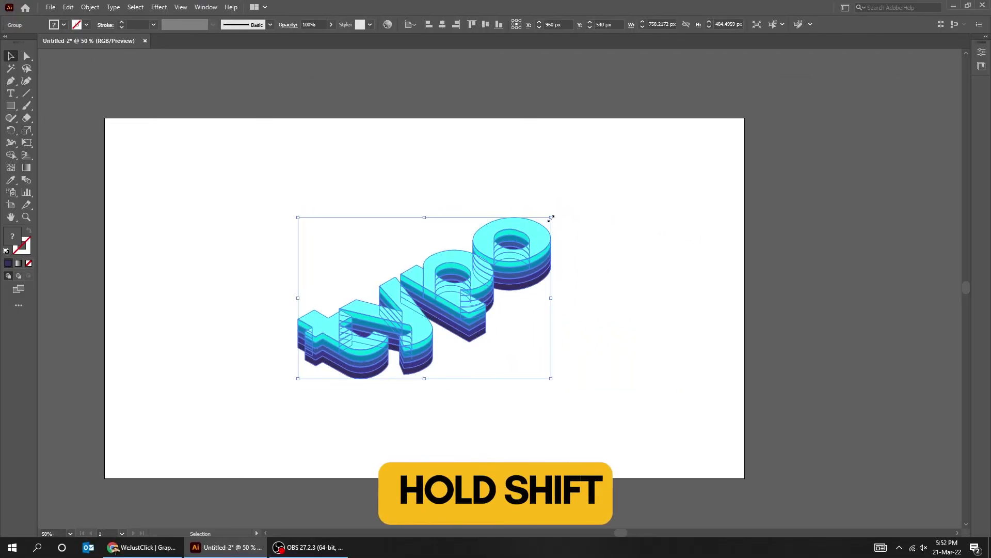